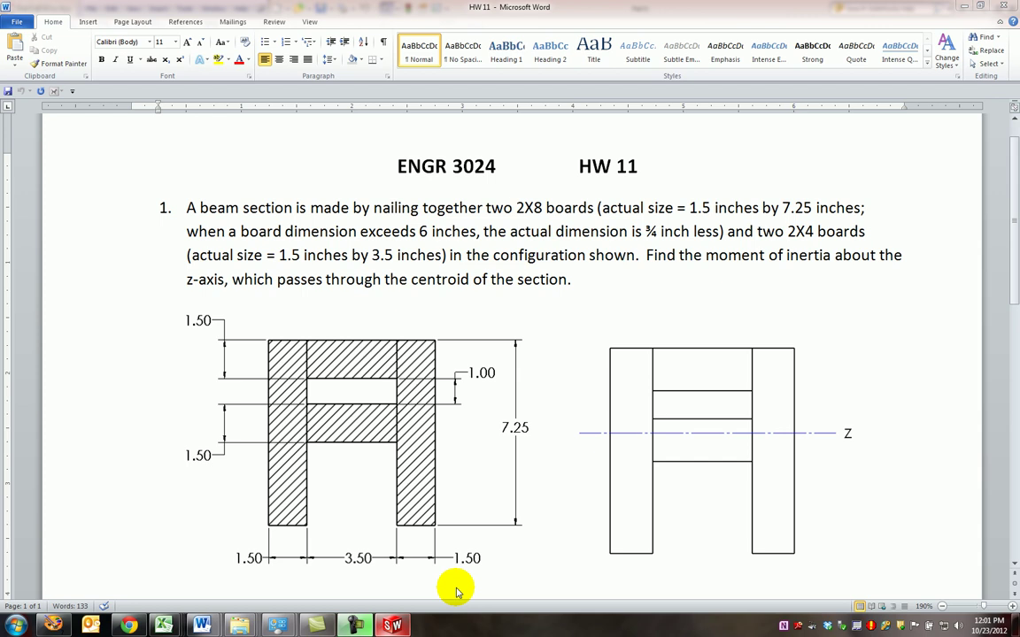
Step: Switch to SolidWorks and sketch a vertical centerline about 3.2 in long upward from the origin on the Front Plane
left_click(392, 624)
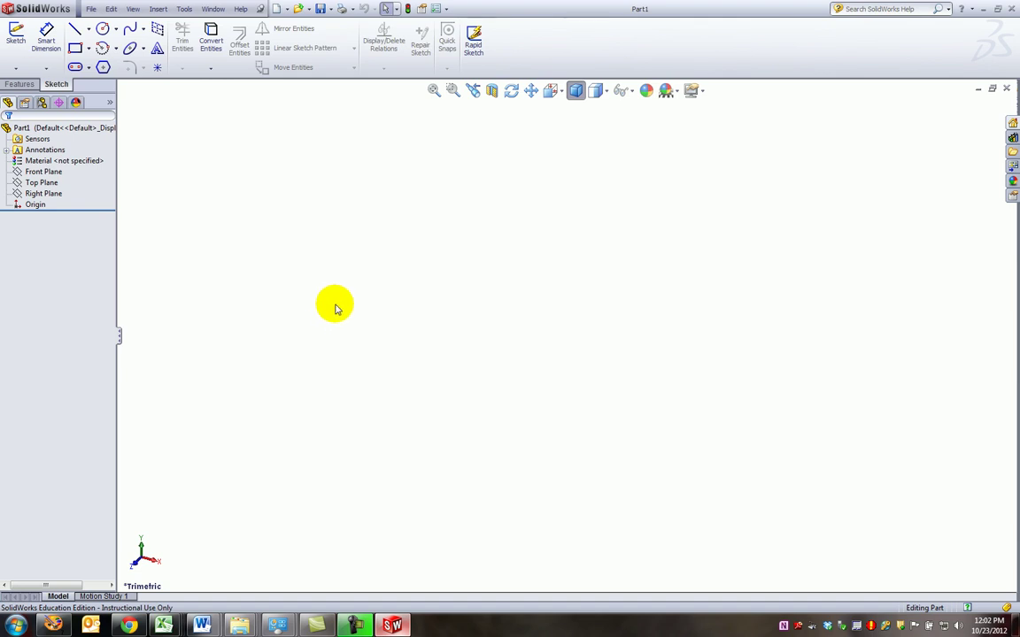
left_click(34, 174)
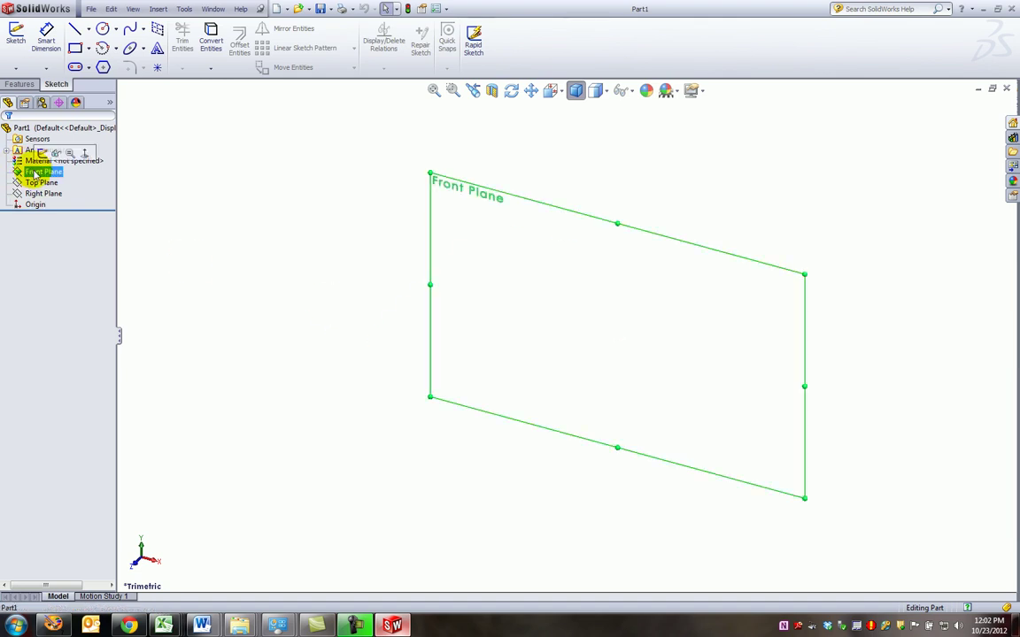
left_click(88, 29)
left_click(100, 60)
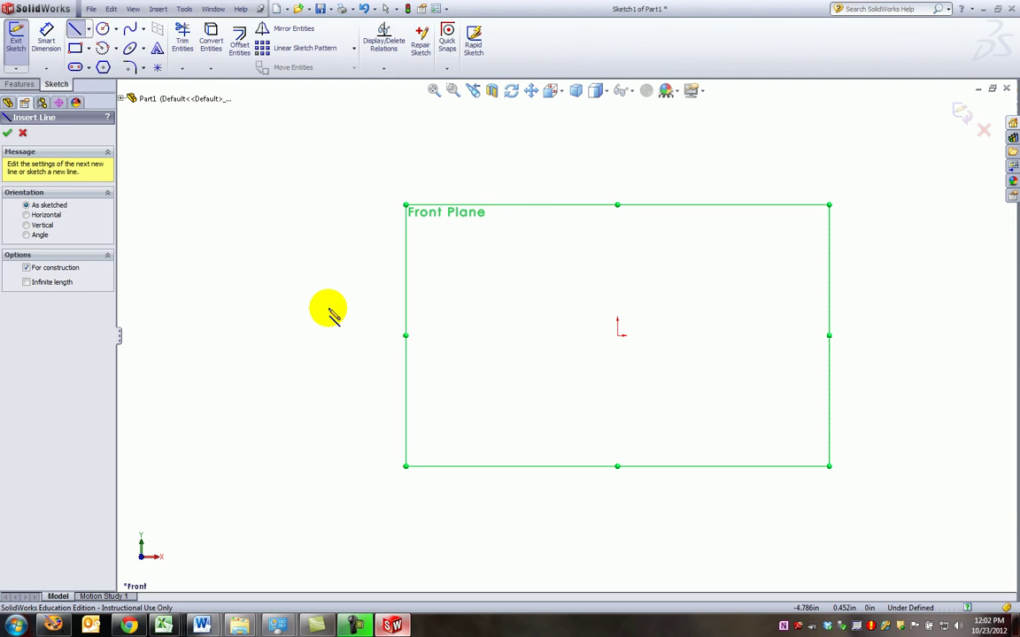
left_click(617, 335)
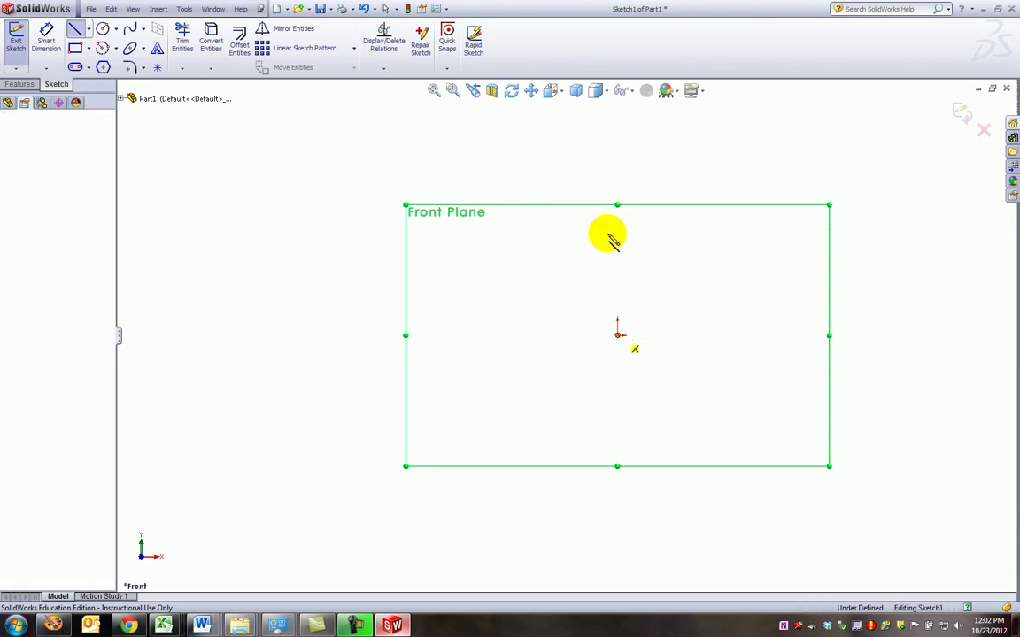
left_click(618, 143)
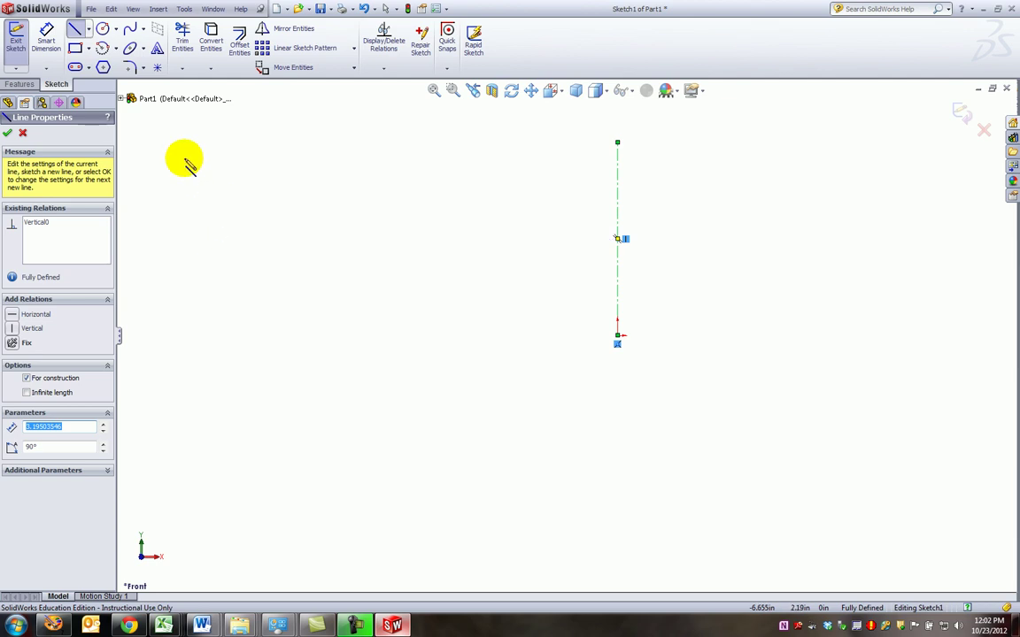
Step: Sketch a corner rectangle about 1.54 in wide and 2.31 in tall on the positive X side of the centerline, level with its upper end
left_click(76, 50)
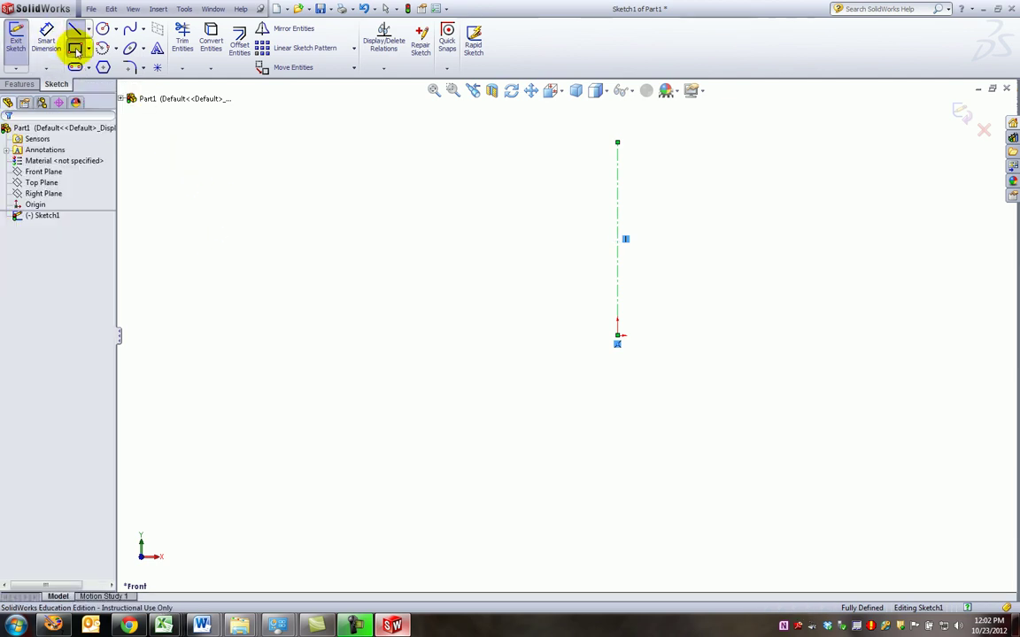
left_click(685, 142)
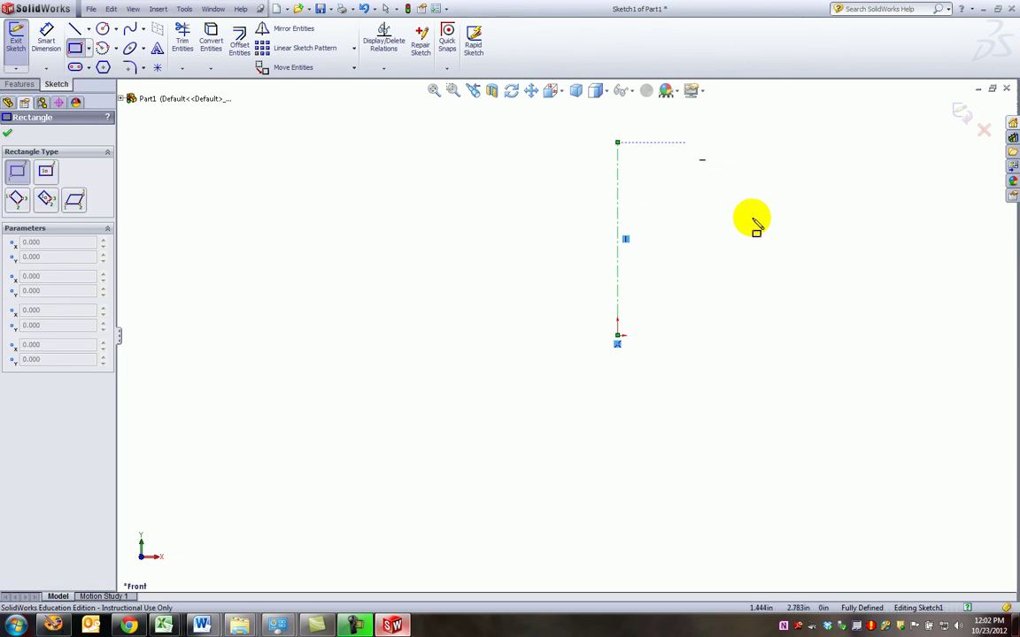
left_click(778, 281)
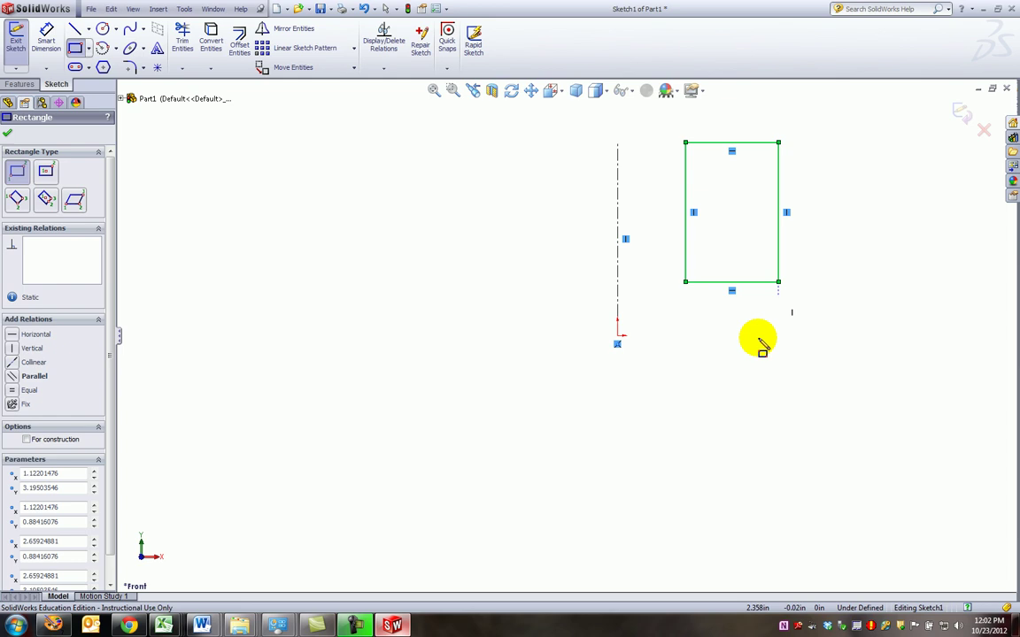
key("Escape")
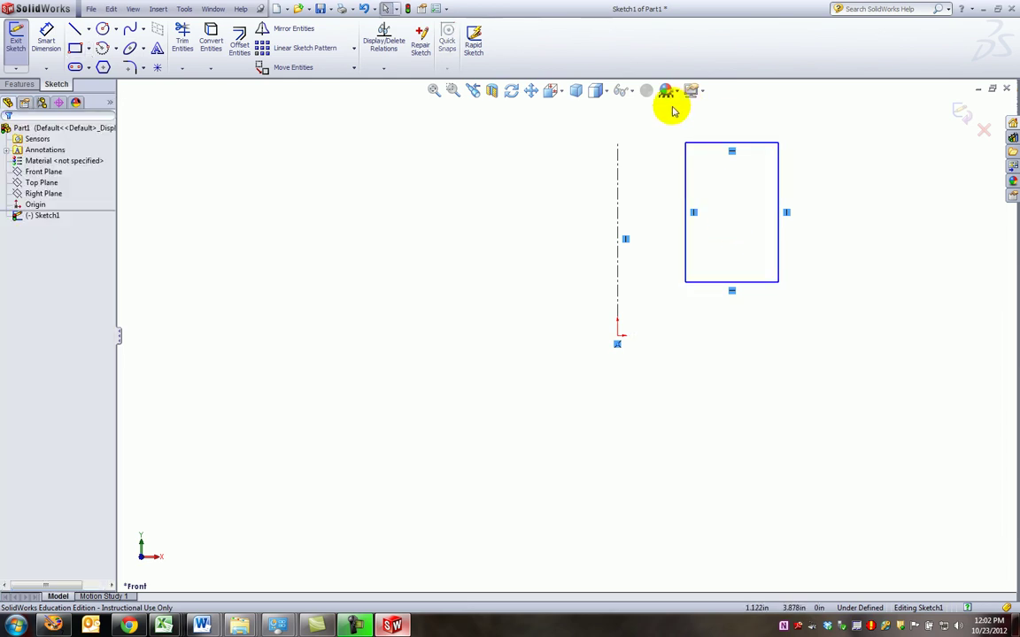
Step: Mirror the four rectangle lines about the vertical centerline
left_click_drag(667, 129, 815, 305)
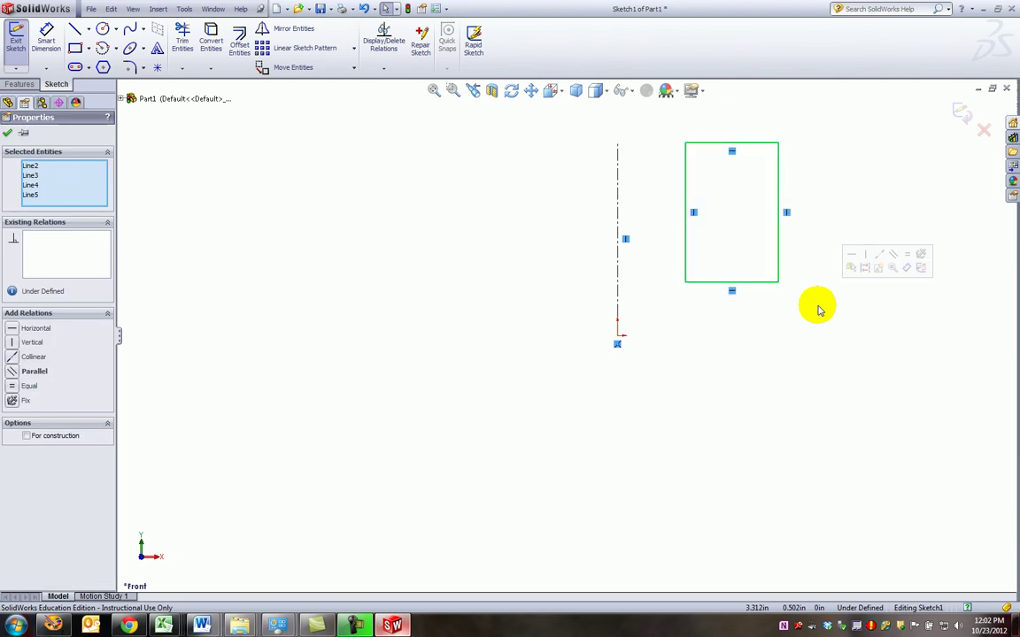
left_click(619, 290)
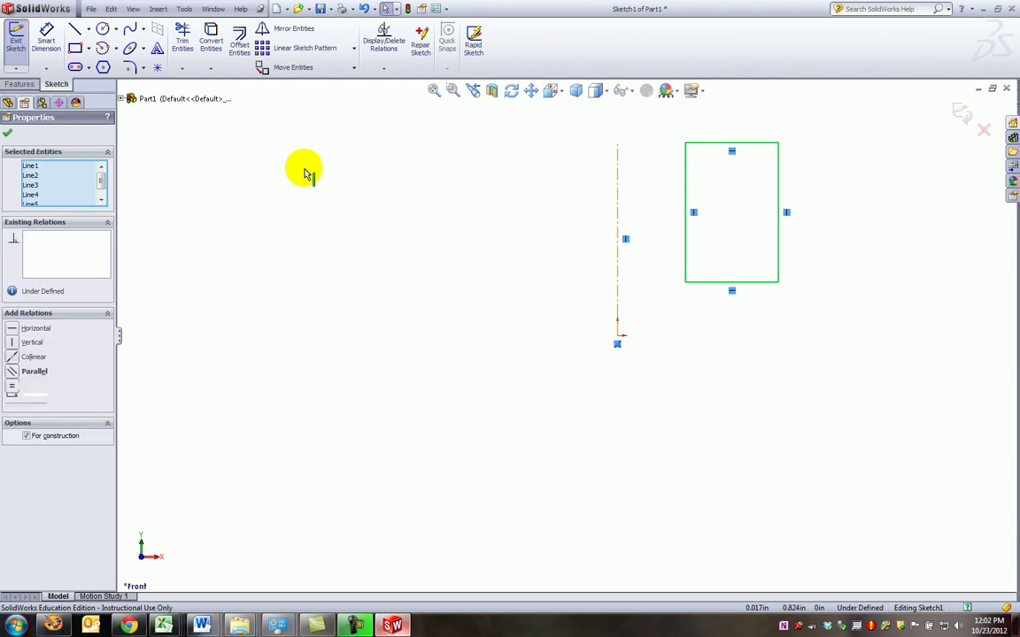
left_click(296, 29)
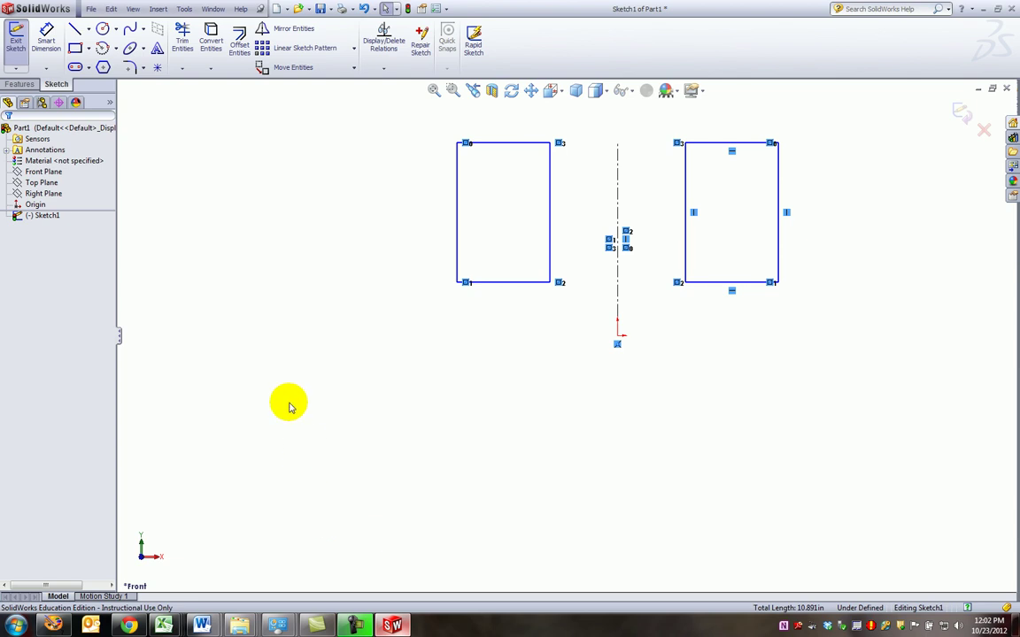
Step: Dimension the lower edge of the original rectangle and set its width to 1.5 in
left_click(44, 38)
left_click(615, 351)
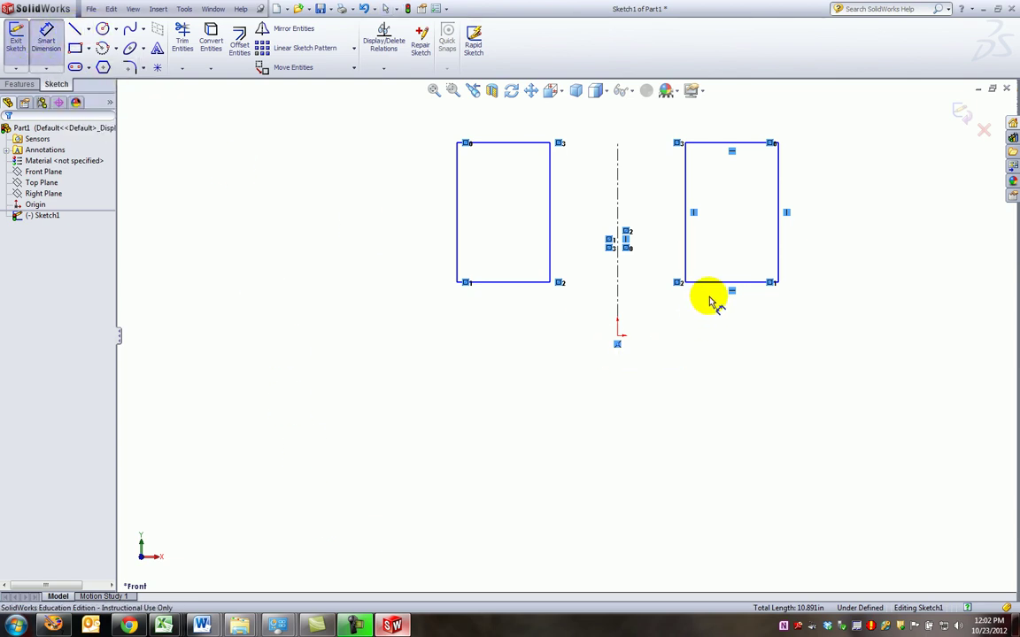
left_click(715, 284)
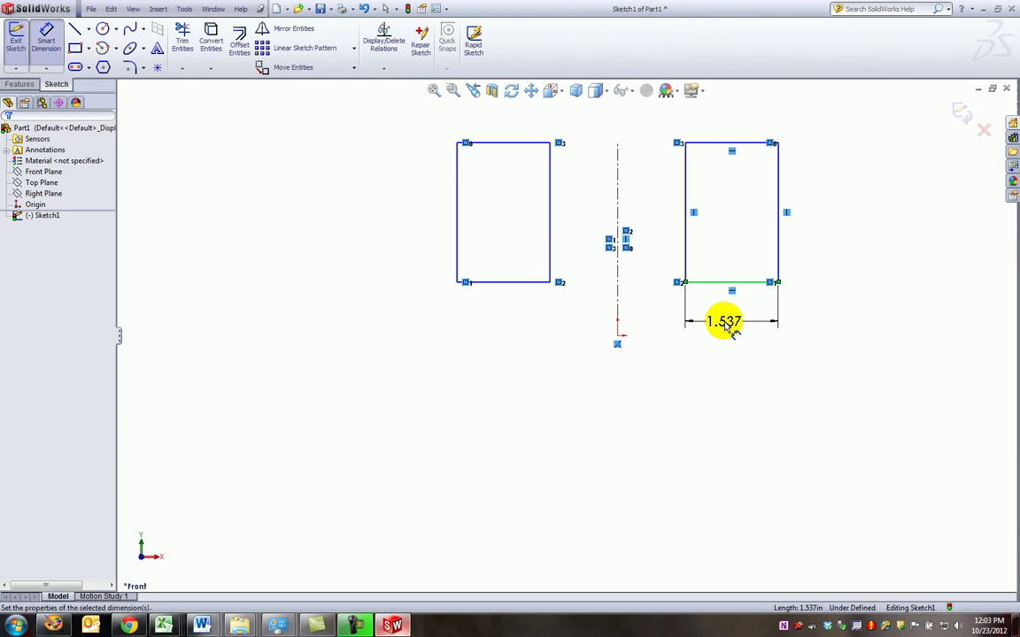
left_click(724, 323)
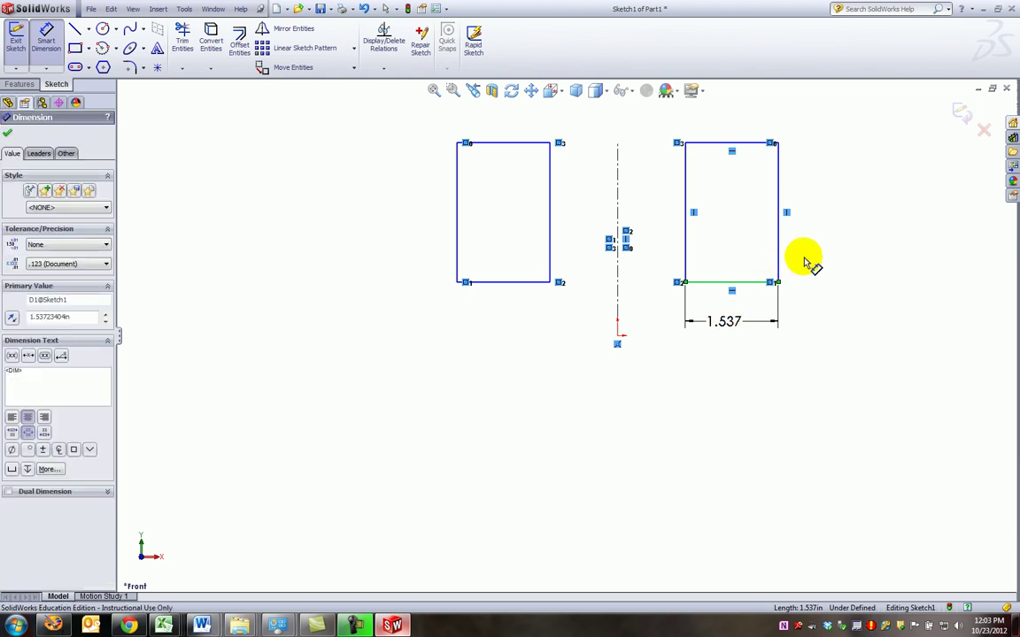
type("1.5")
key("Return")
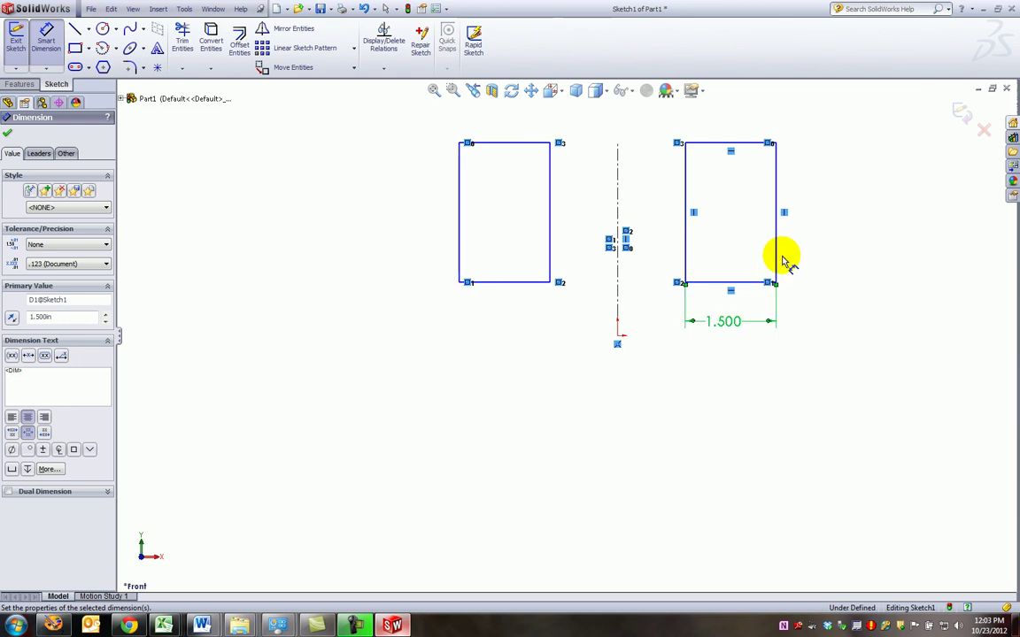
Step: Dimension the outer vertical edge of the original rectangle and set its height to 7.25 in
left_click(827, 220)
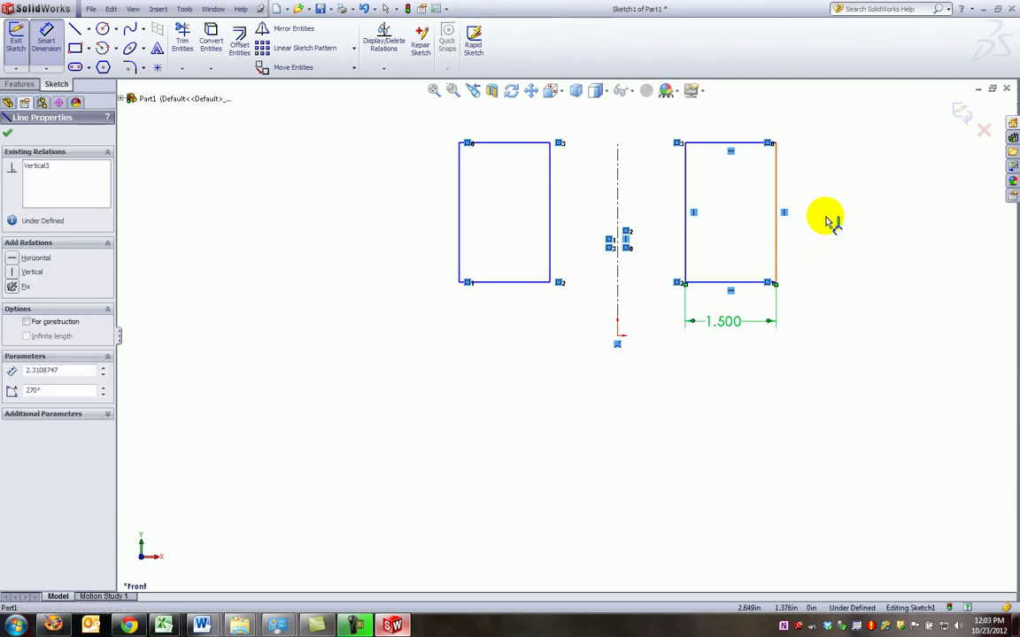
left_click(827, 222)
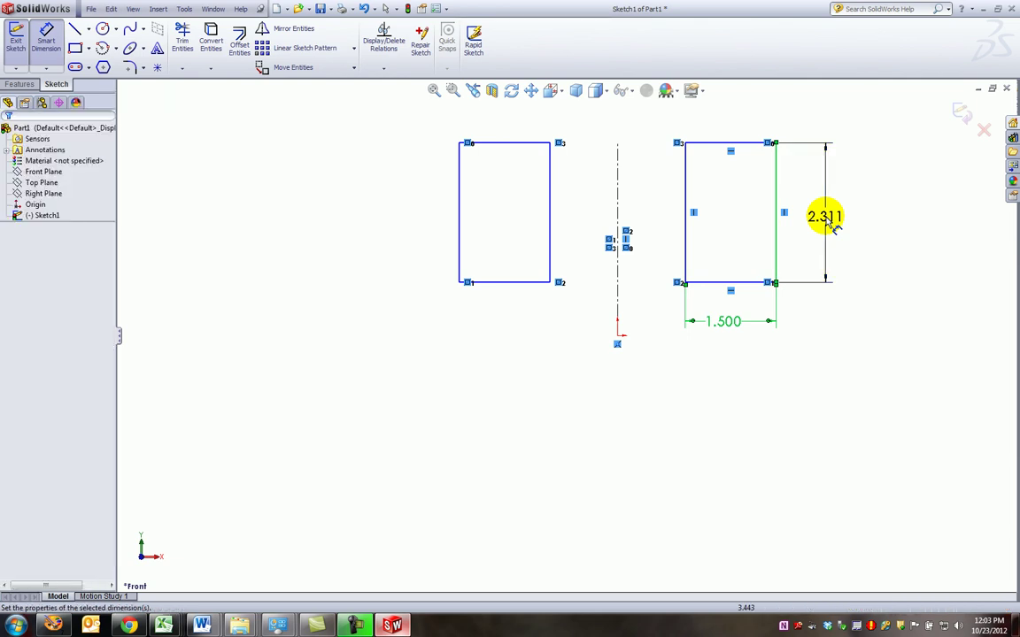
left_click(827, 221)
type("7.")
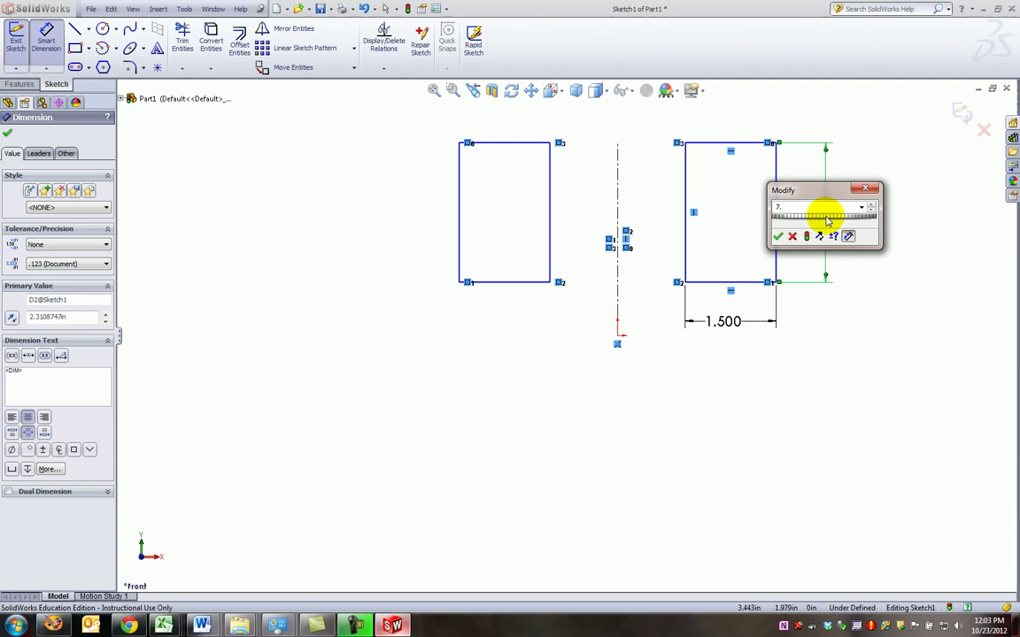
type("25")
key("Return")
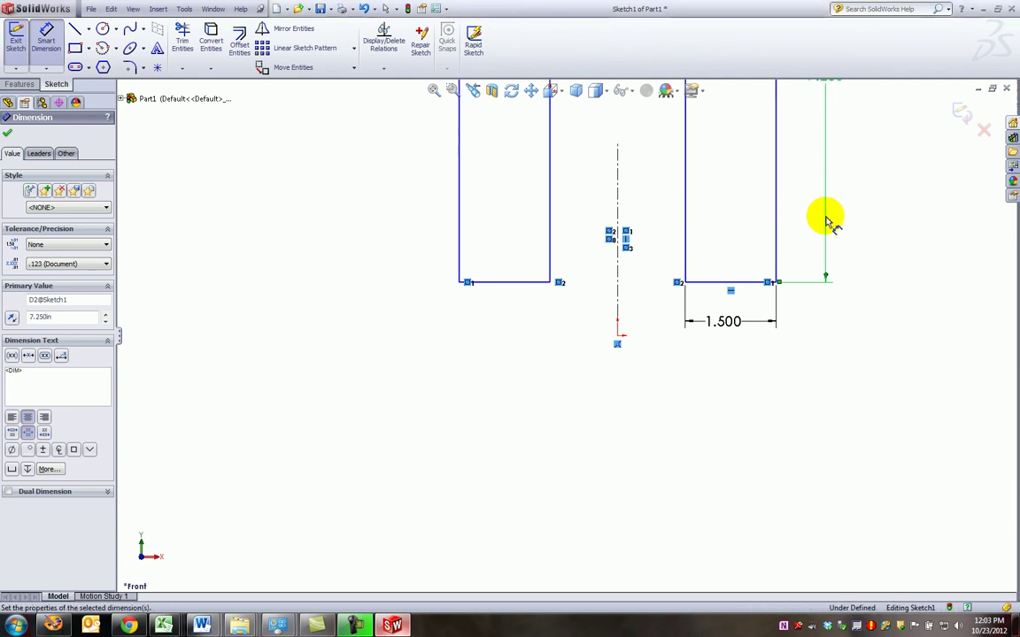
Step: Sketch a crosspiece rectangle about 1.33 in tall spanning between the two upright boards, starting at their upper inner corners
left_click(433, 92)
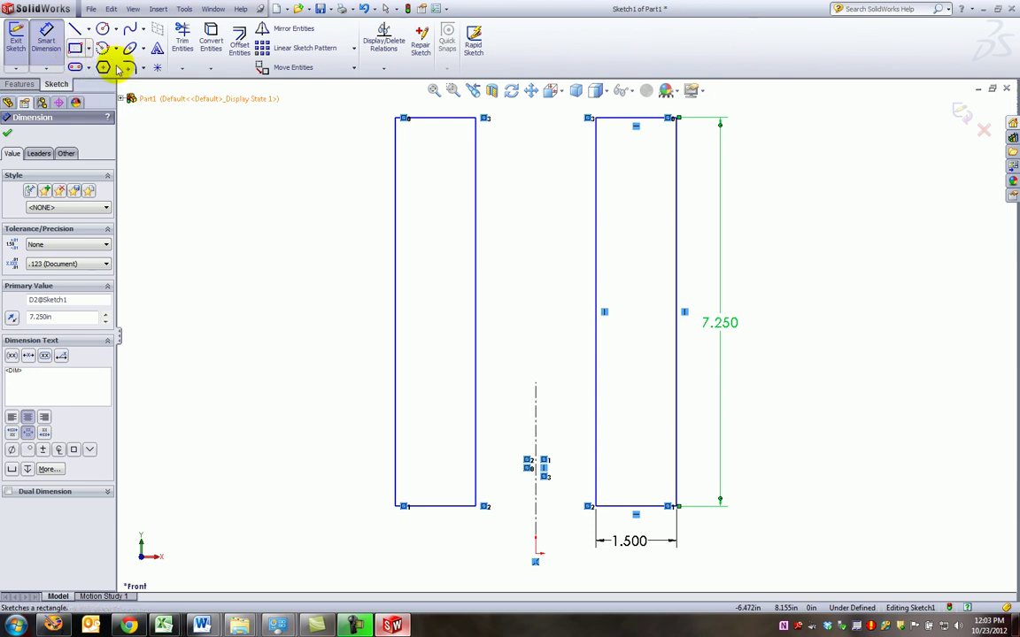
left_click(75, 49)
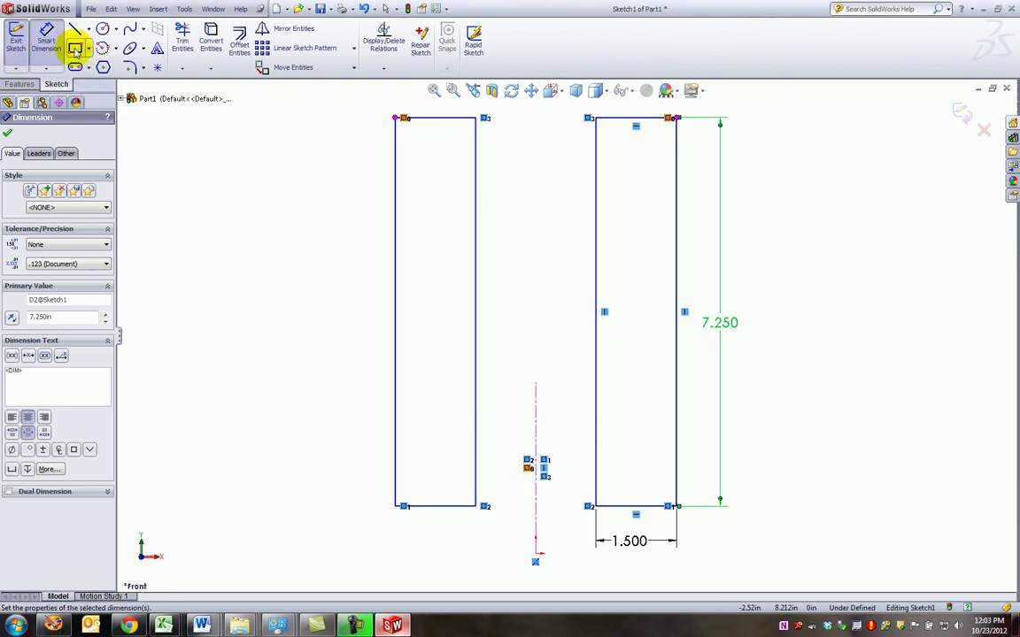
left_click(476, 118)
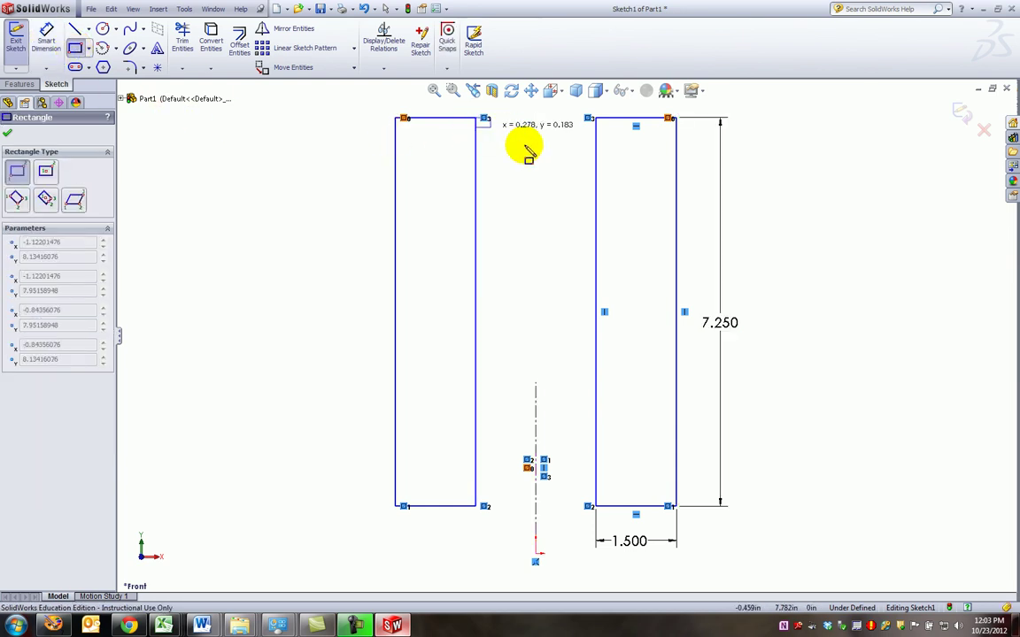
left_click(594, 189)
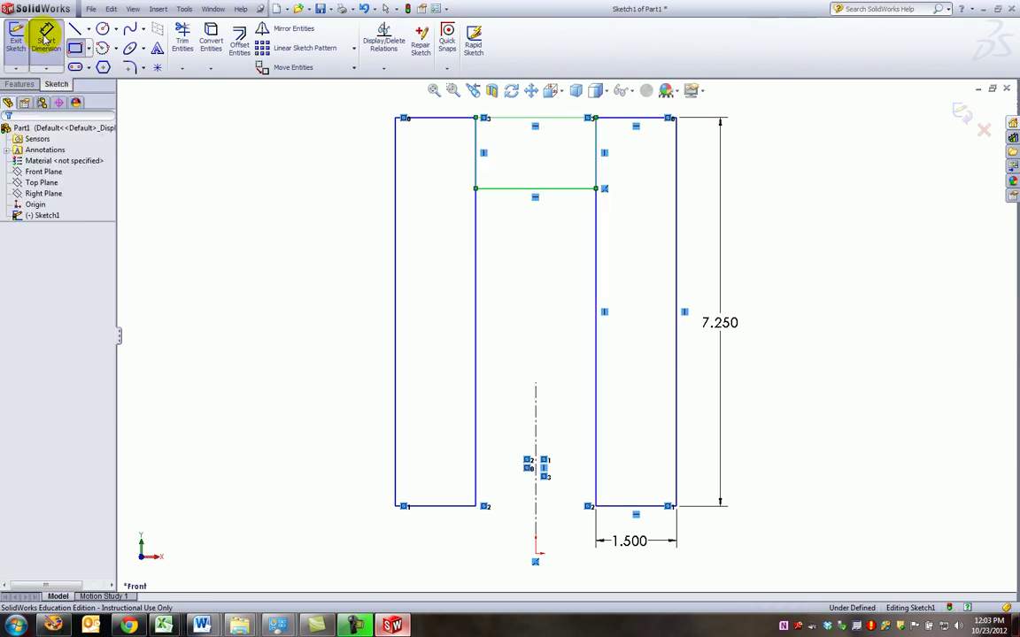
Step: Dimension the lower edge of the upper crosspiece and set its length to 3.5 in
left_click(46, 39)
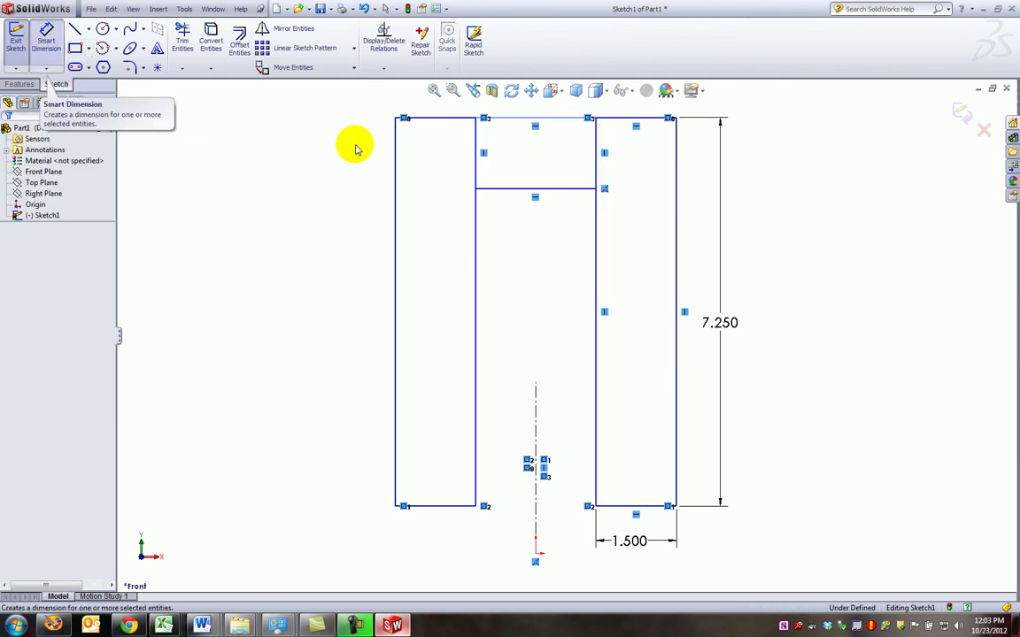
left_click(522, 225)
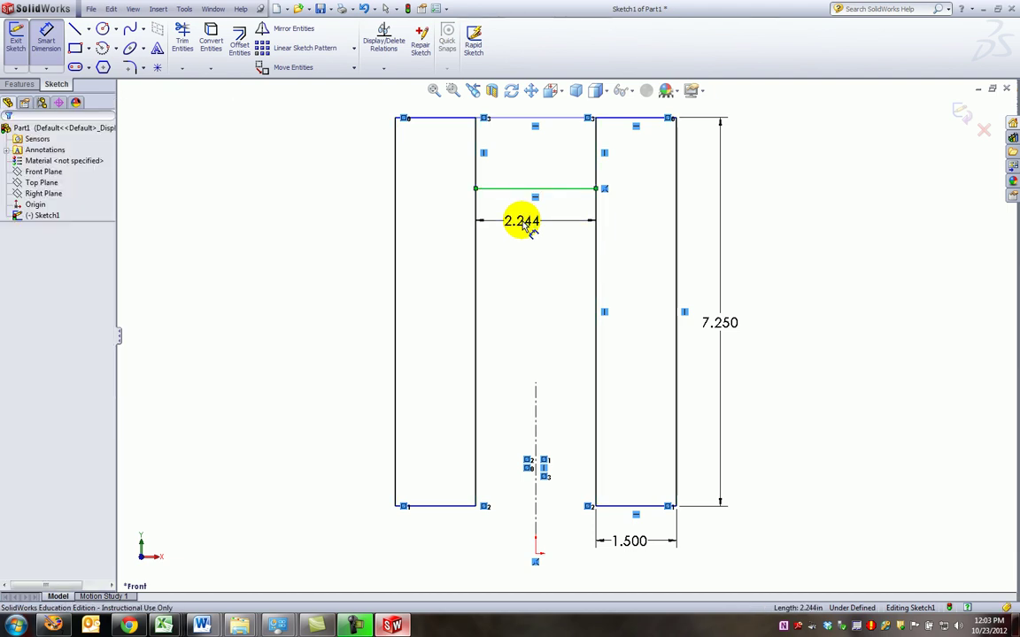
left_click(526, 227)
key("Return")
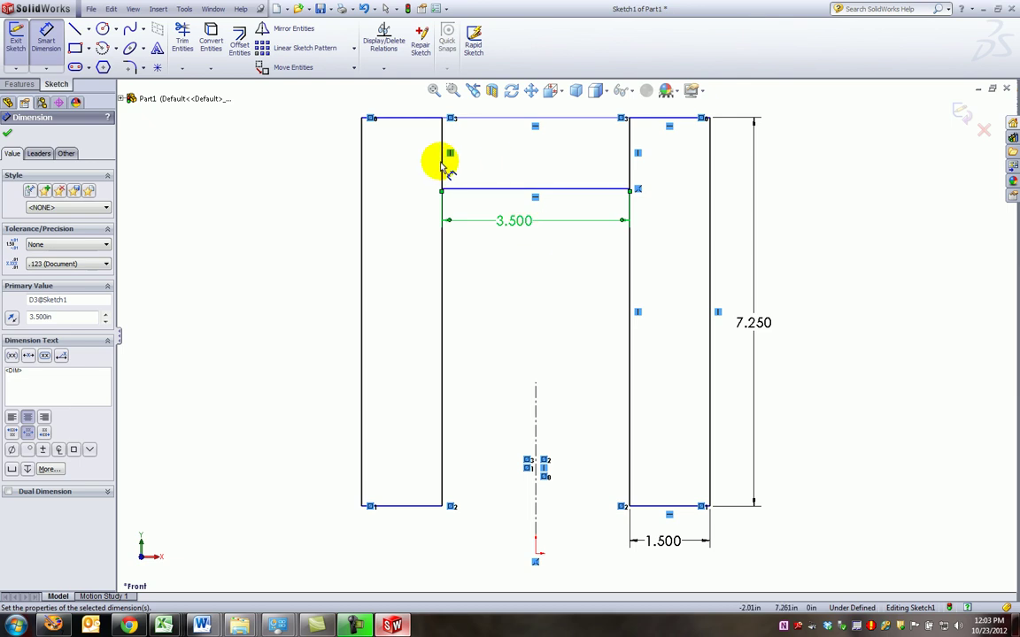
Step: Dimension the distance between the upper crosspiece's horizontal edges and set its height to 1.5 in
left_click(484, 121)
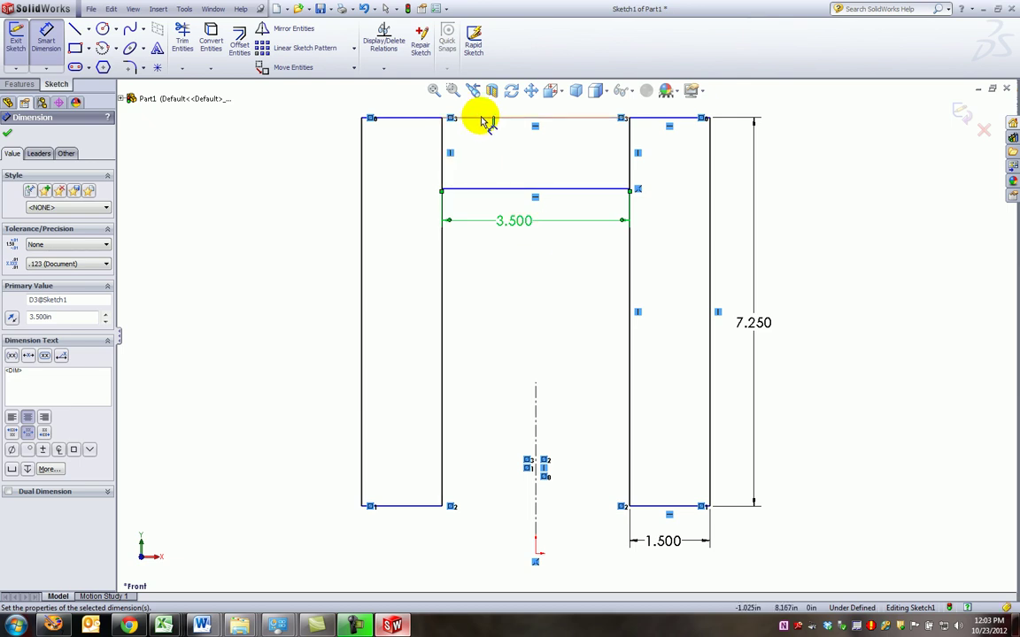
left_click(485, 190)
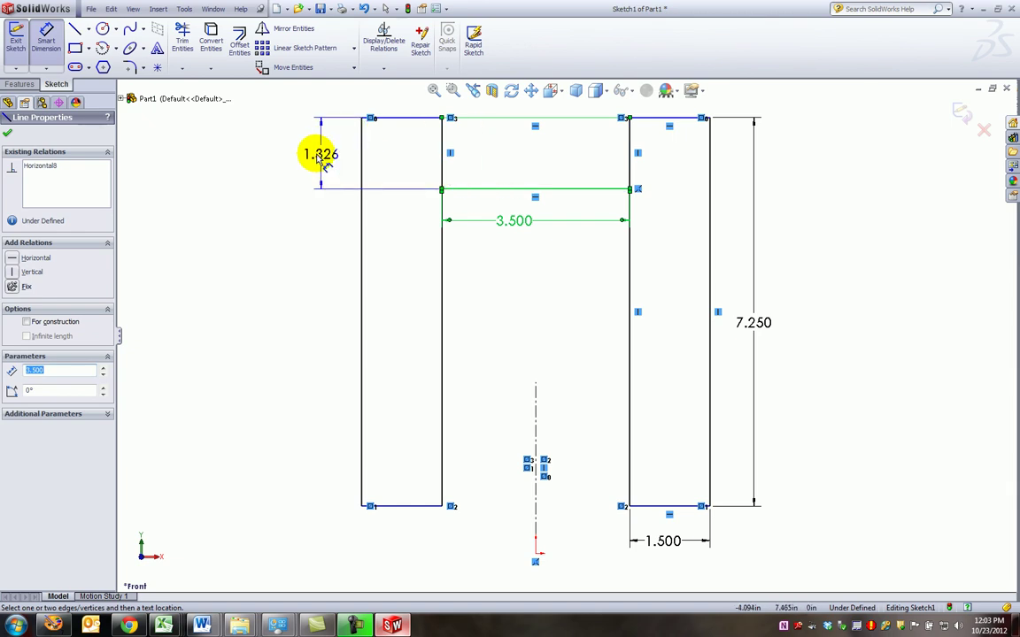
left_click(323, 163)
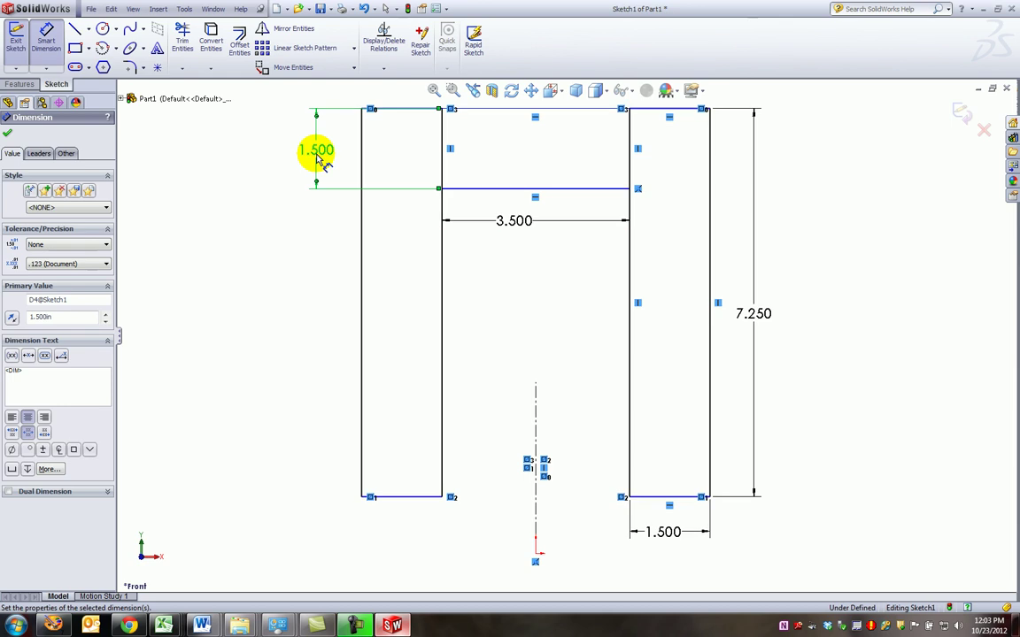
Step: Sketch a second crosspiece rectangle about 3.5 by 1.2 in between the uprights, below the first crosspiece
left_click(75, 48)
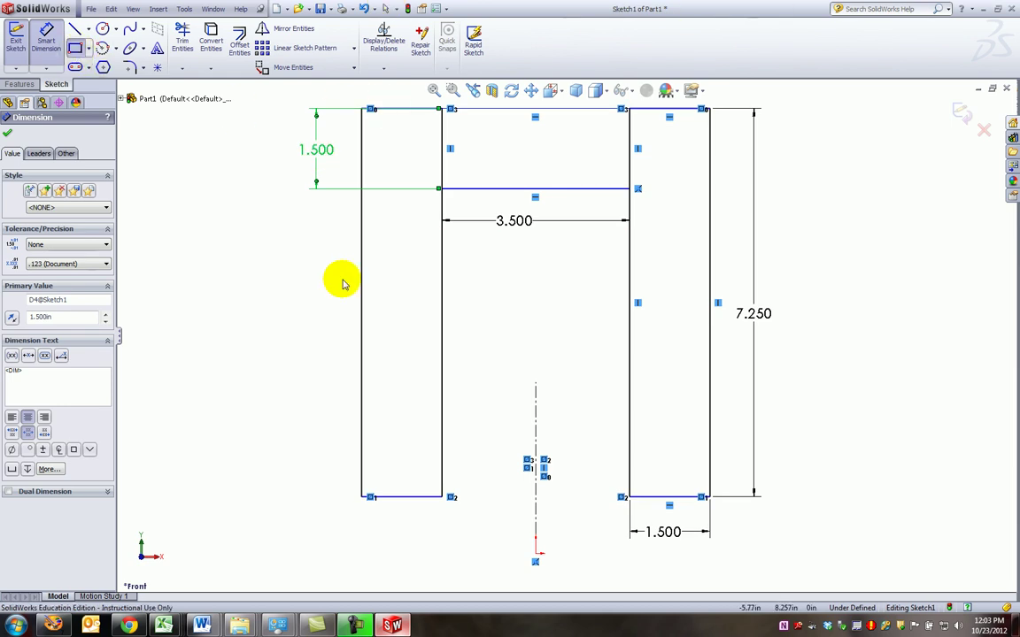
left_click(442, 269)
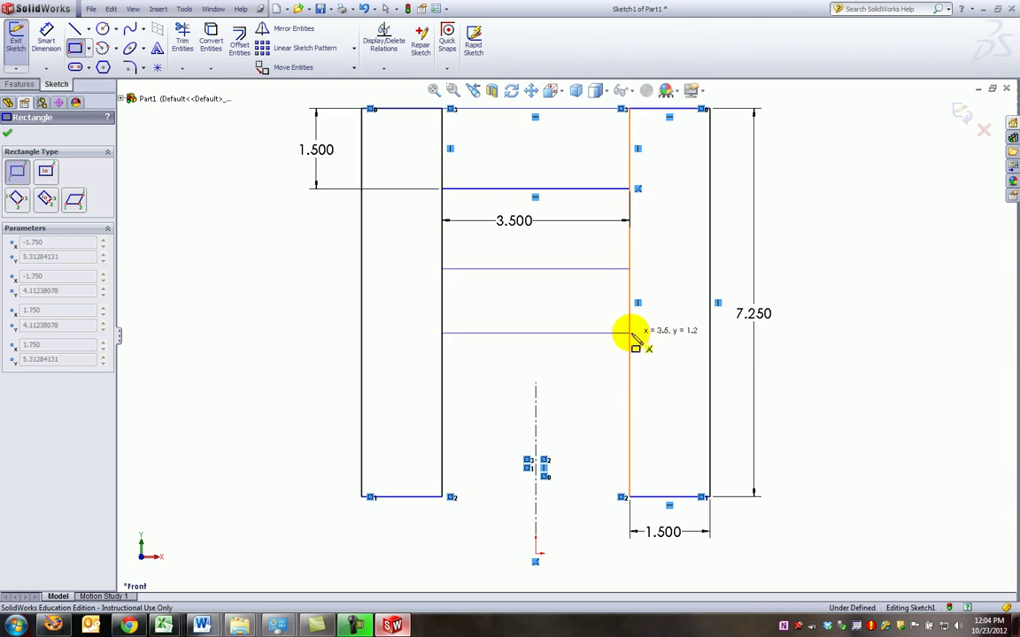
left_click(630, 334)
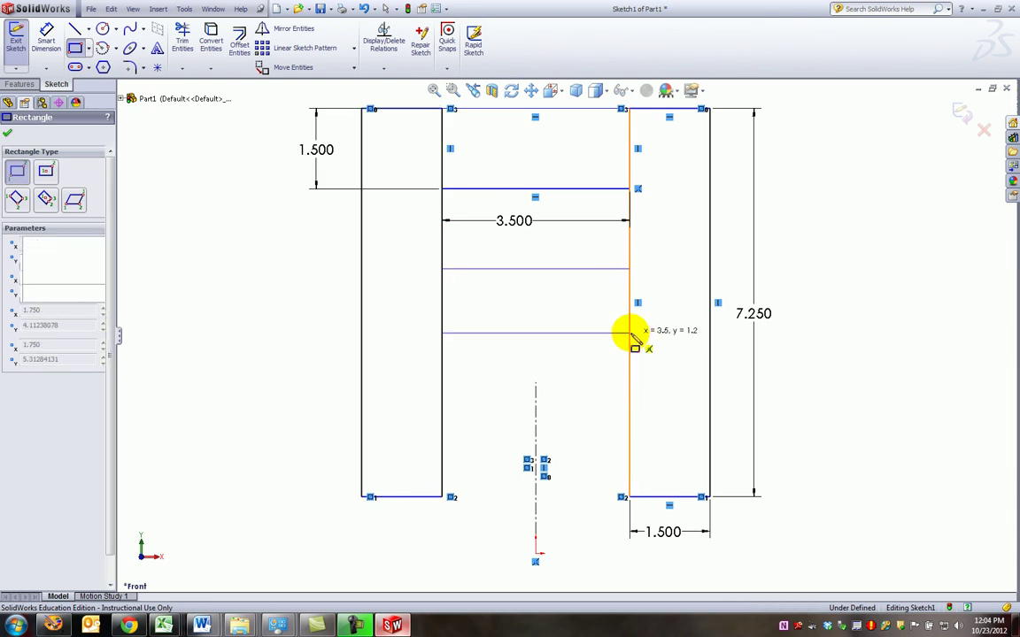
Step: Dimension the distance between the lower crosspiece's horizontal edges and set its height to 1.5 in
left_click(47, 37)
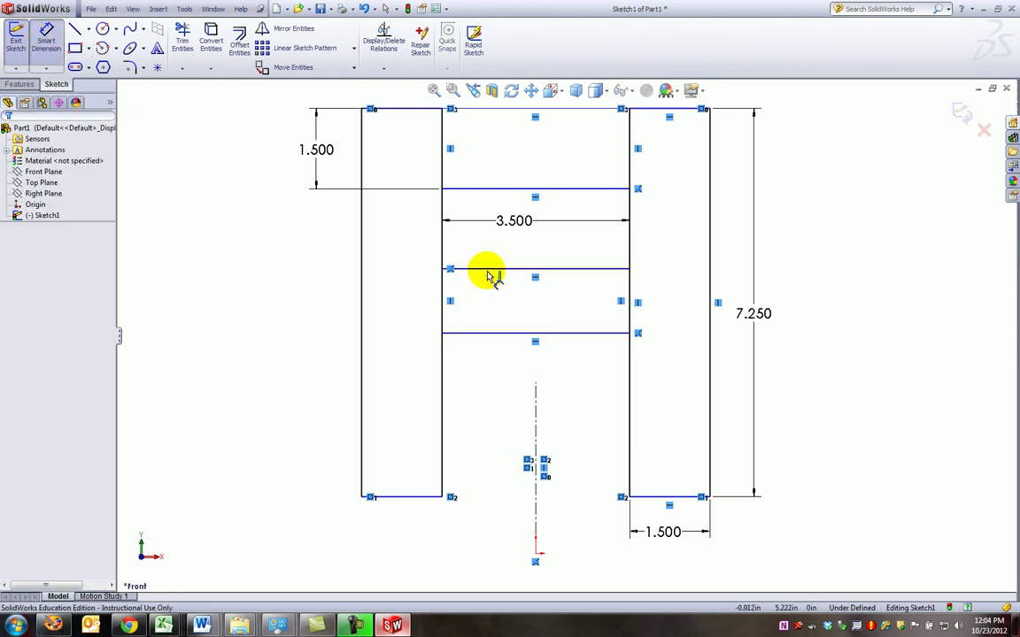
left_click(491, 271)
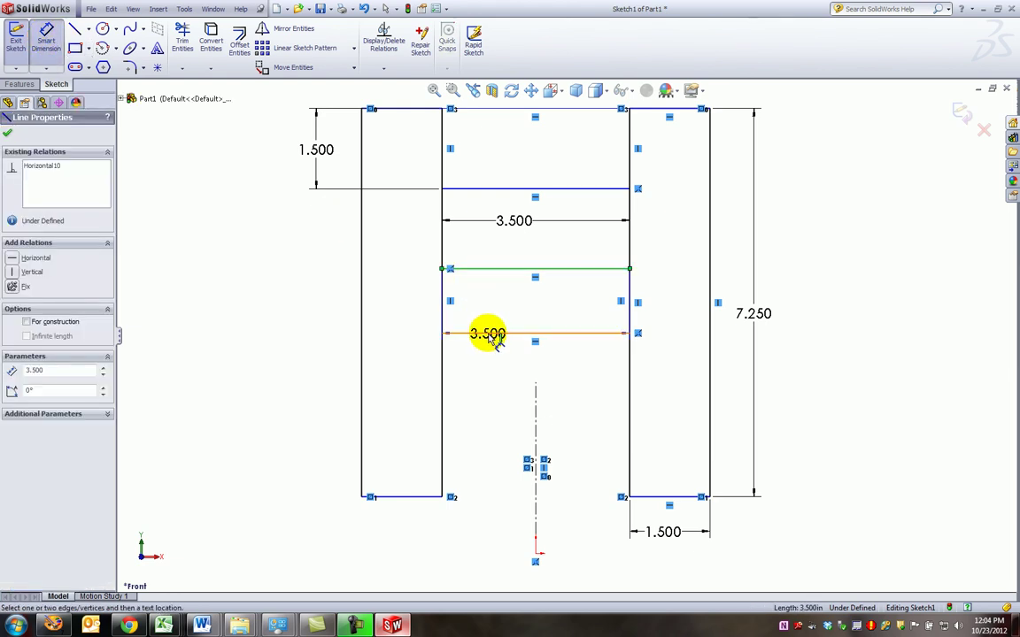
left_click(447, 333)
left_click(298, 289)
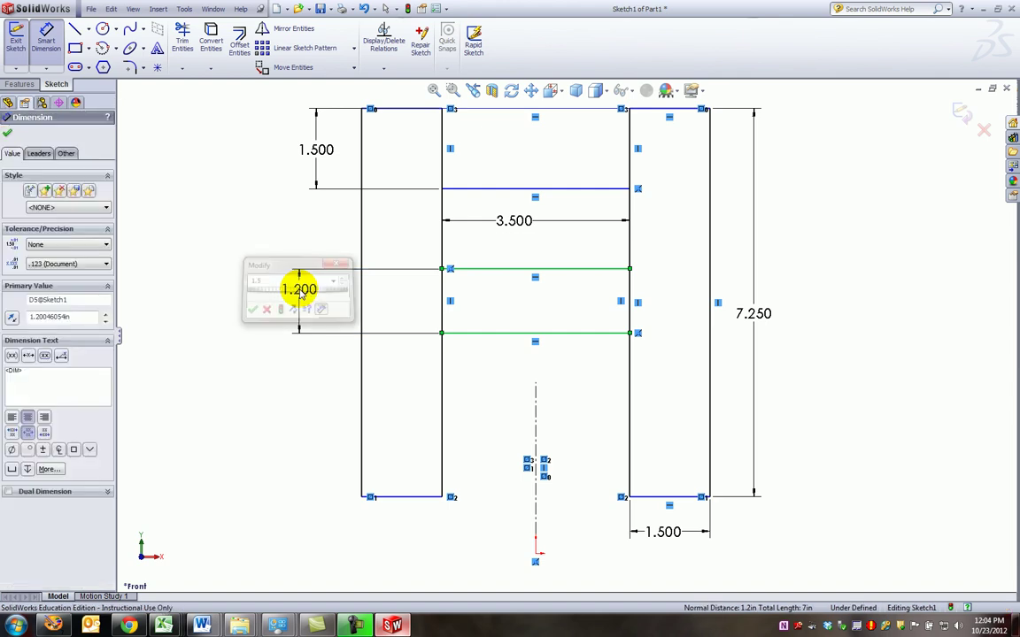
type("1.5")
key("Return")
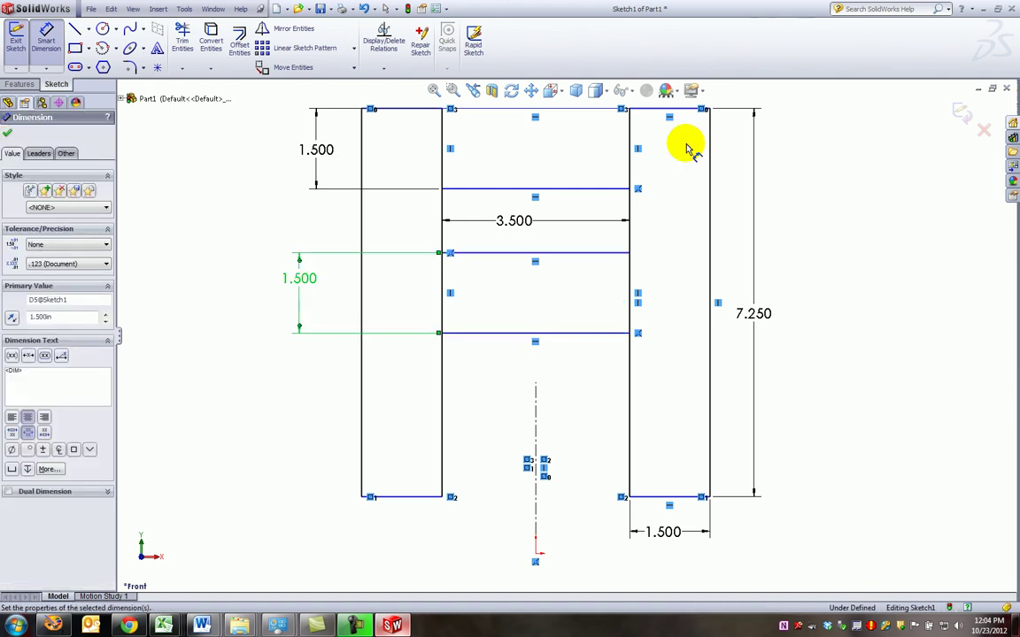
Step: Dimension the gap between the upper and lower crosspieces and set it to 1 in
left_click(615, 191)
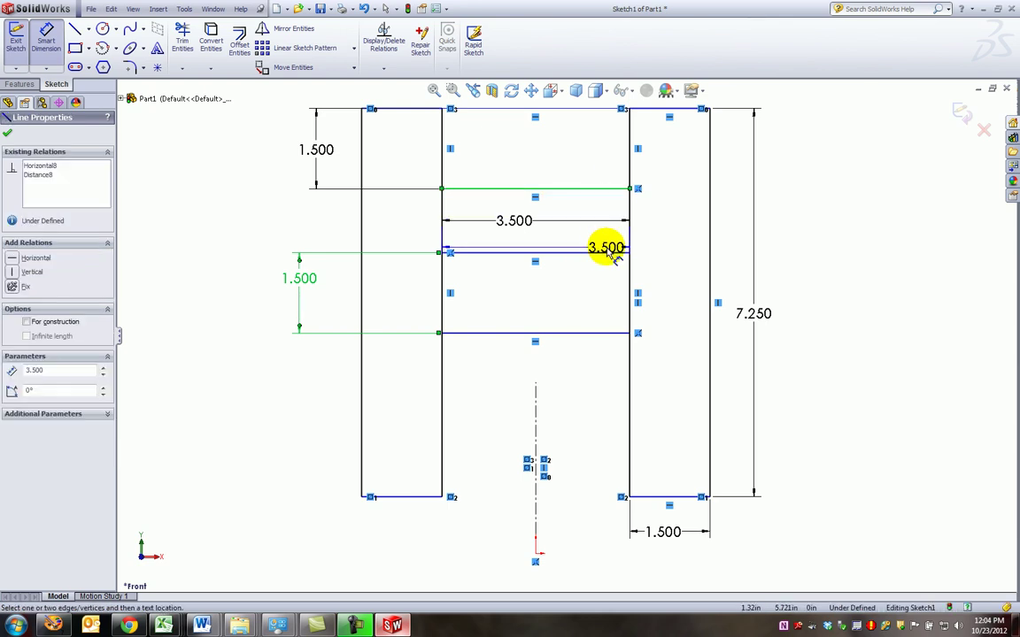
left_click(611, 253)
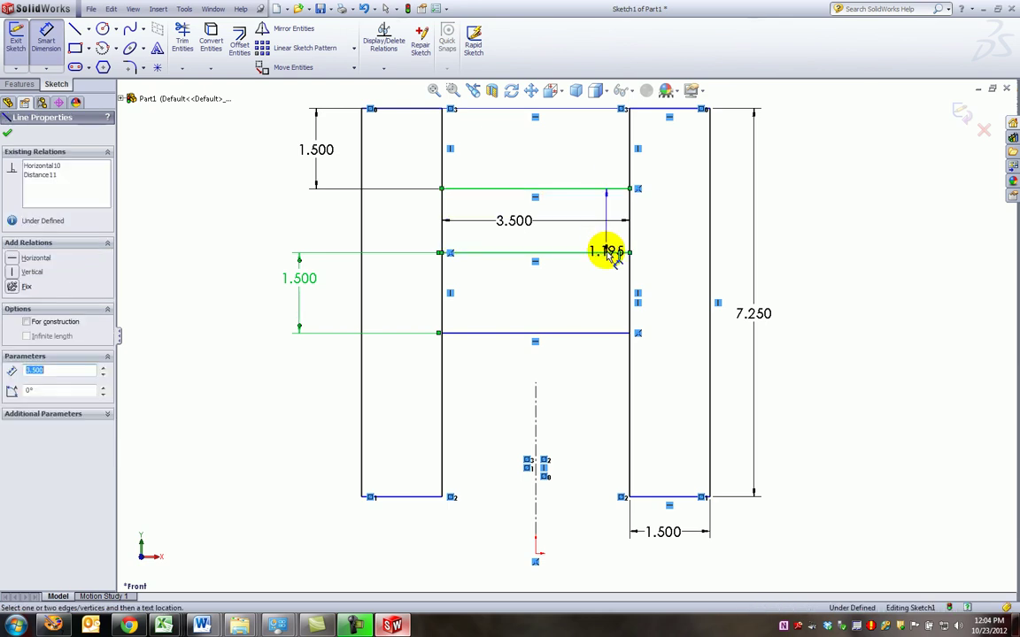
left_click(808, 223)
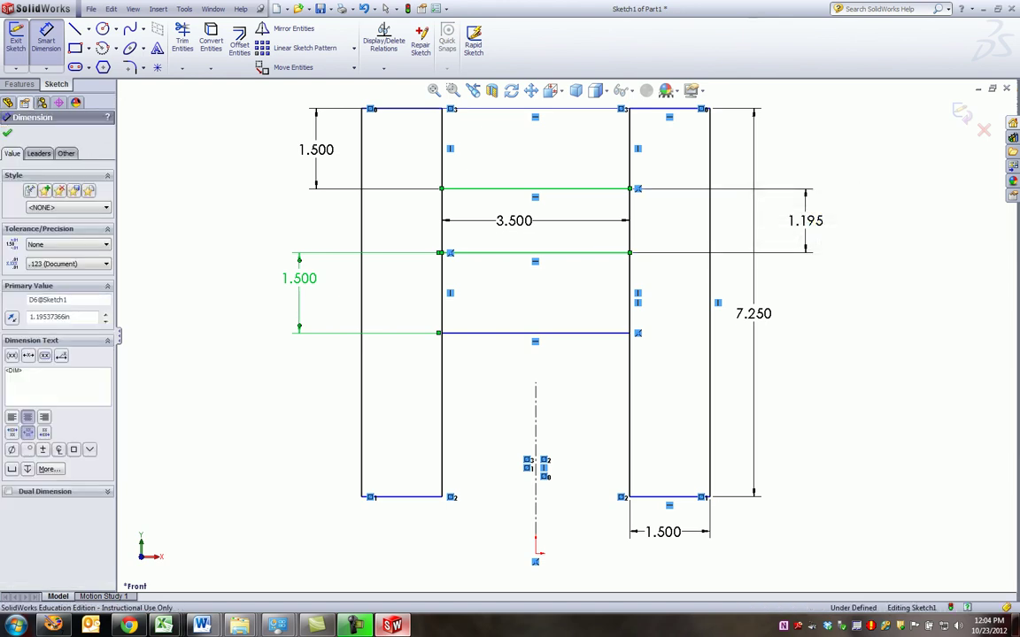
type("1")
left_click(811, 228)
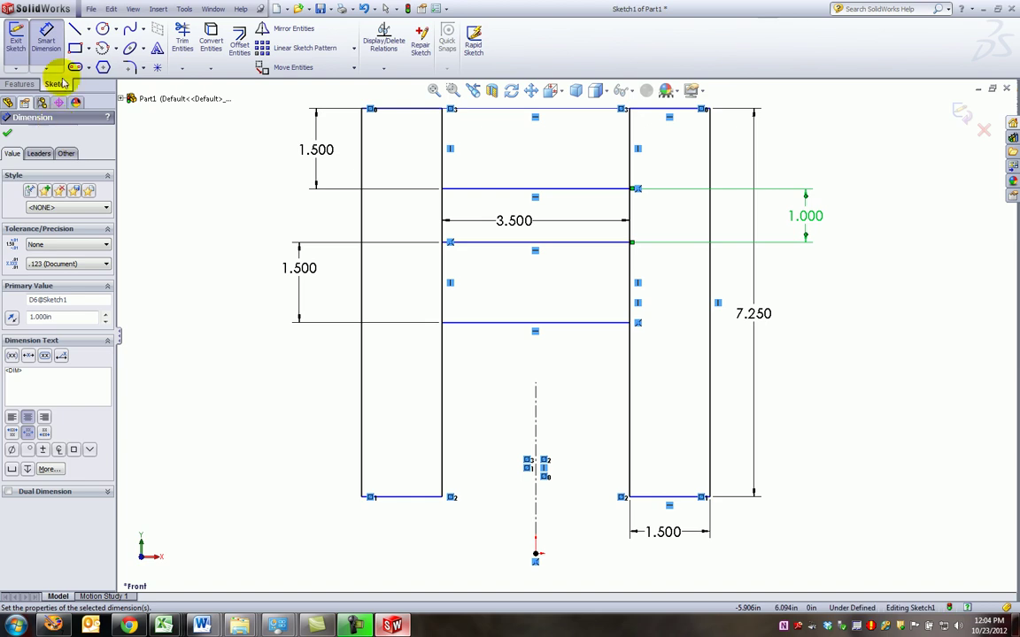
Step: Draw a horizontal centerline connecting the lower inner corners of the two upright boards
left_click(88, 30)
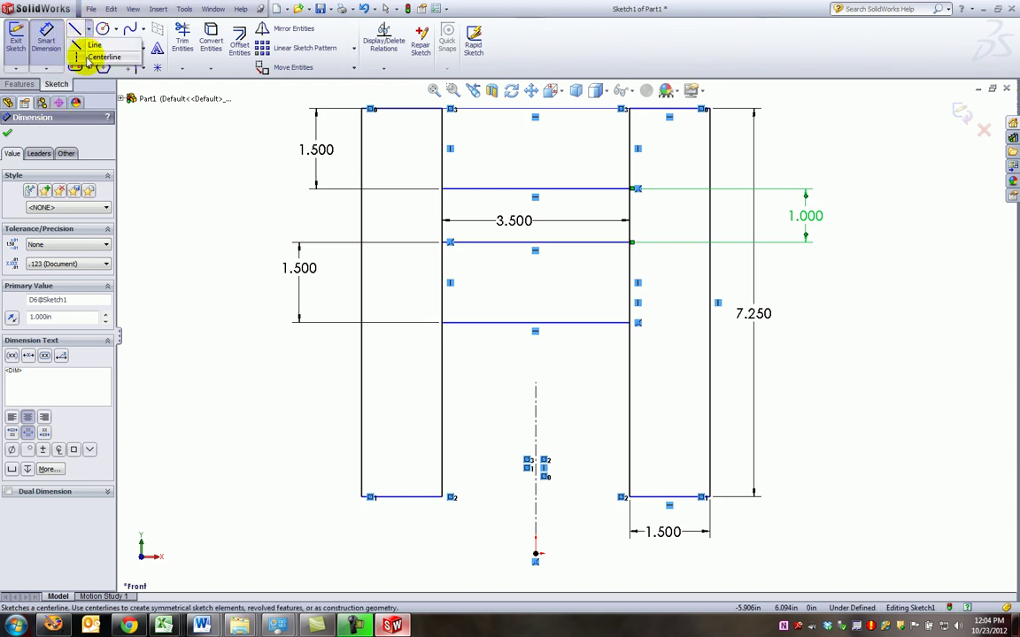
left_click(99, 57)
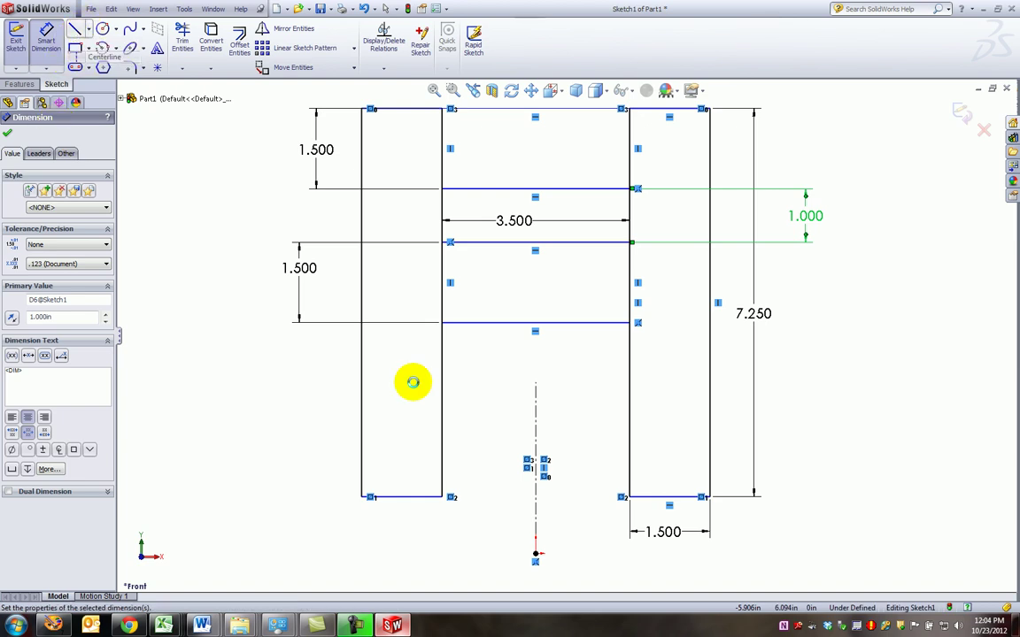
left_click(442, 497)
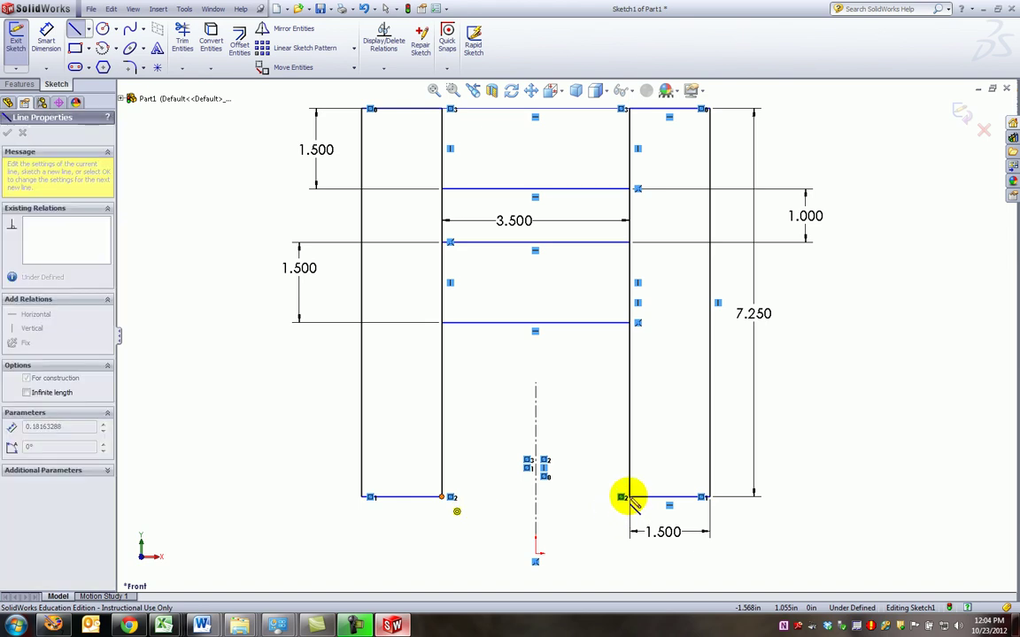
double_click(625, 498)
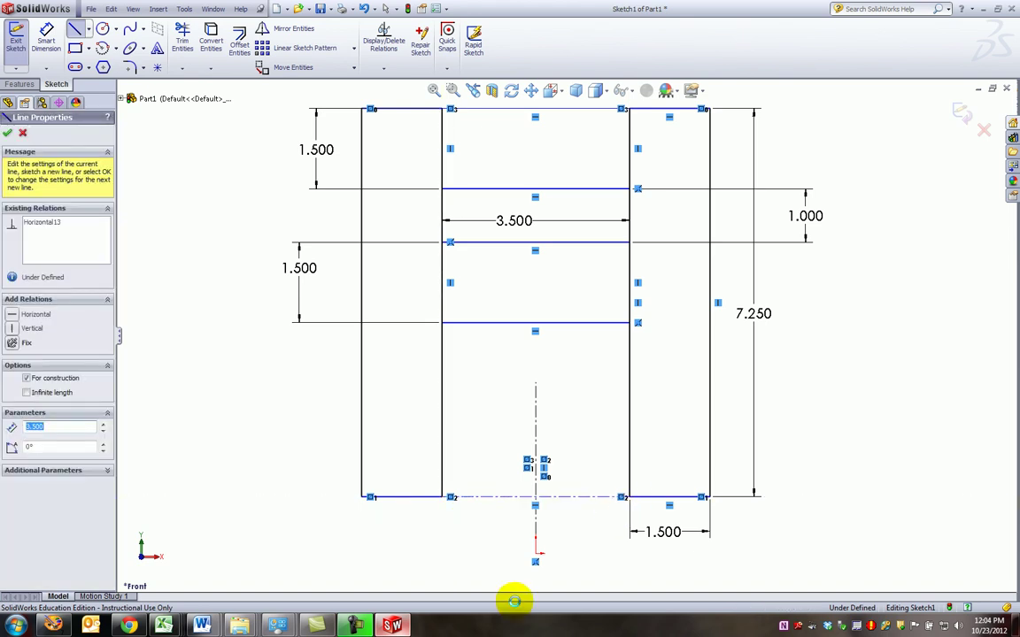
key("Escape")
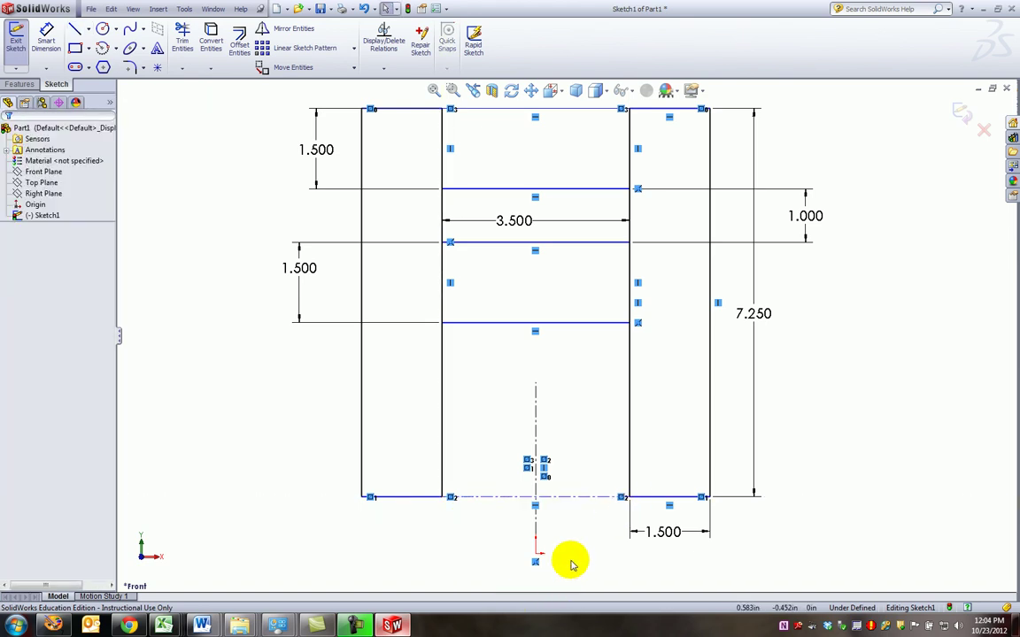
Step: Add a Midpoint relation between the horizontal centerline and the sketch origin
left_click(571, 499)
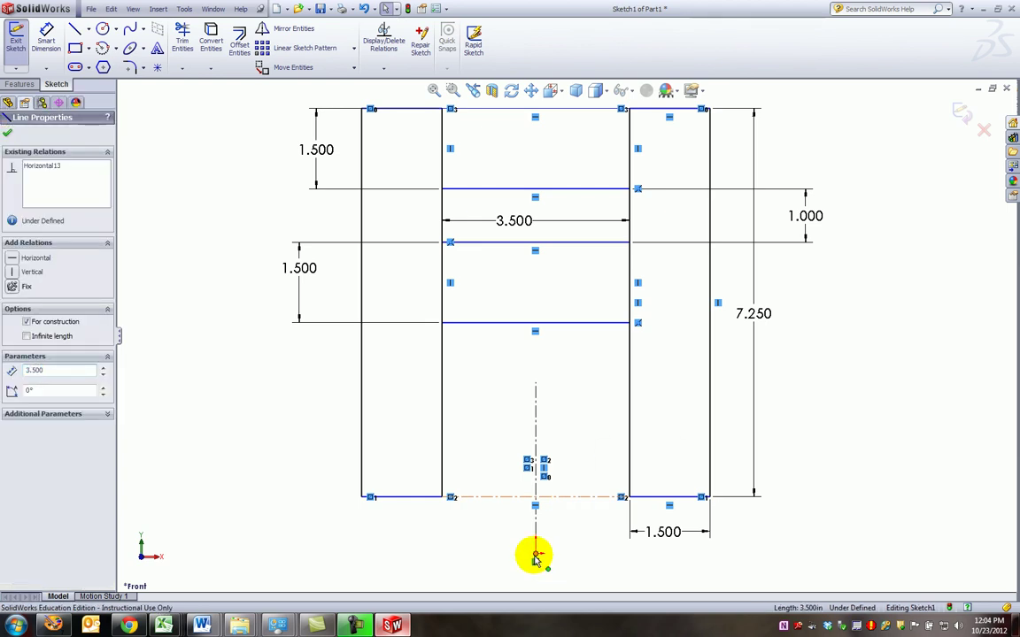
left_click(535, 556, "ctrl")
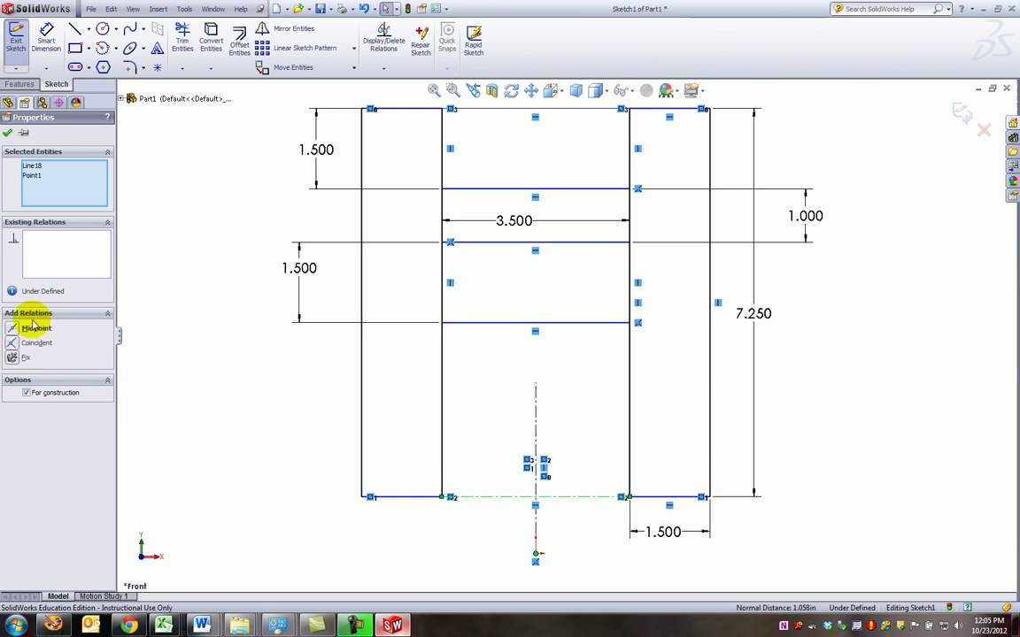
left_click(14, 329)
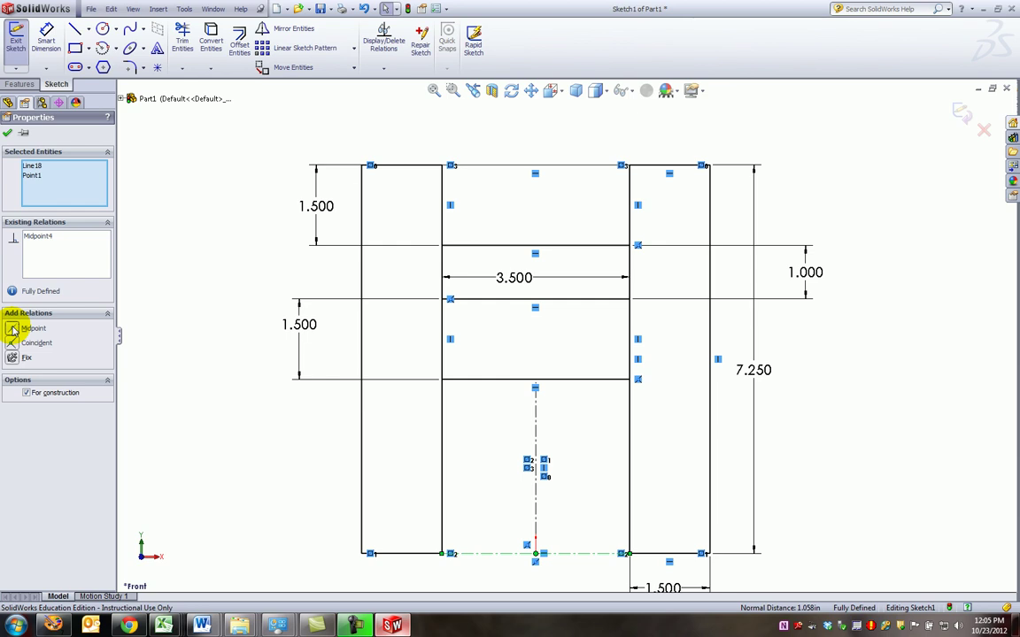
left_click(8, 133)
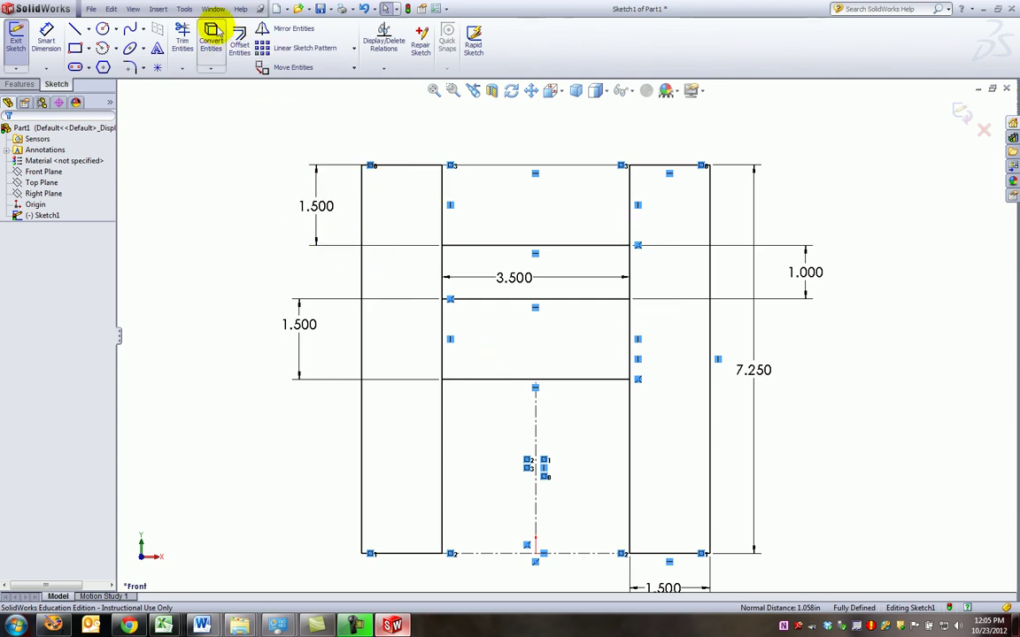
Step: Try to evaluate the section properties directly from the open sketch
left_click(184, 10)
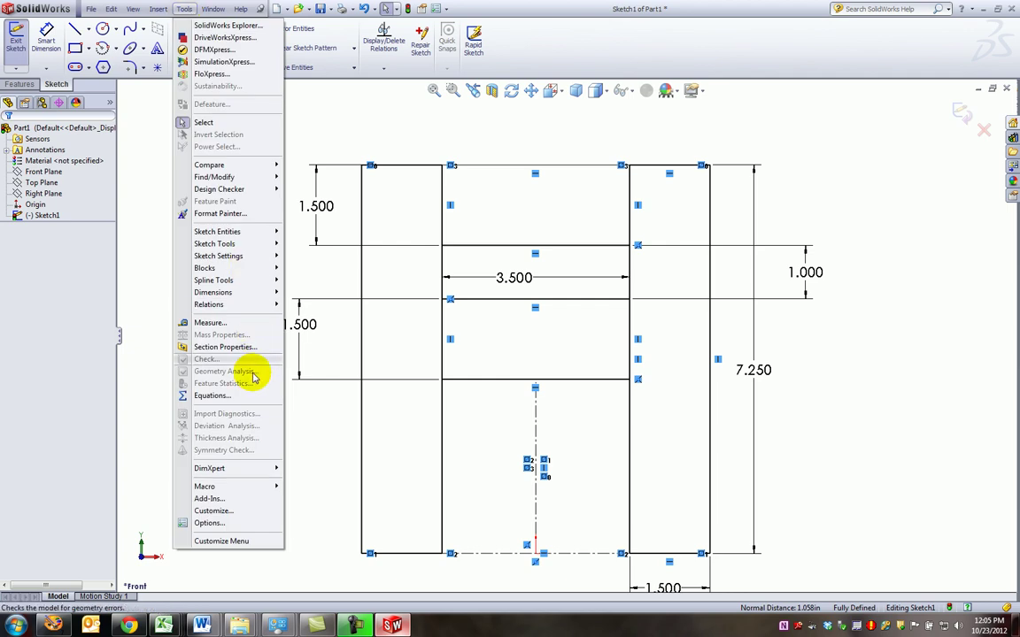
left_click(216, 351)
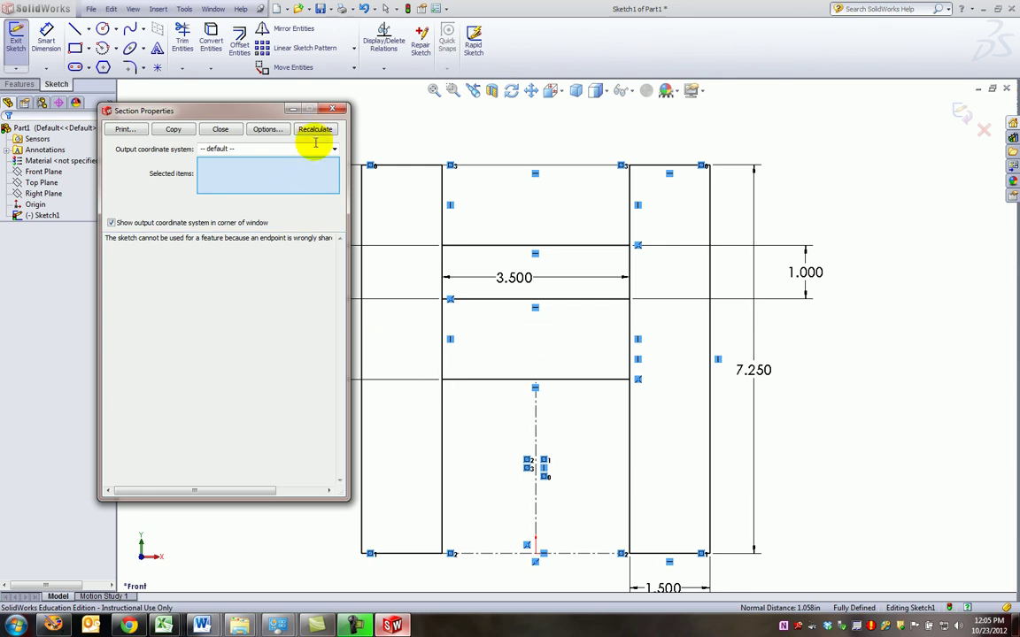
left_click(333, 108)
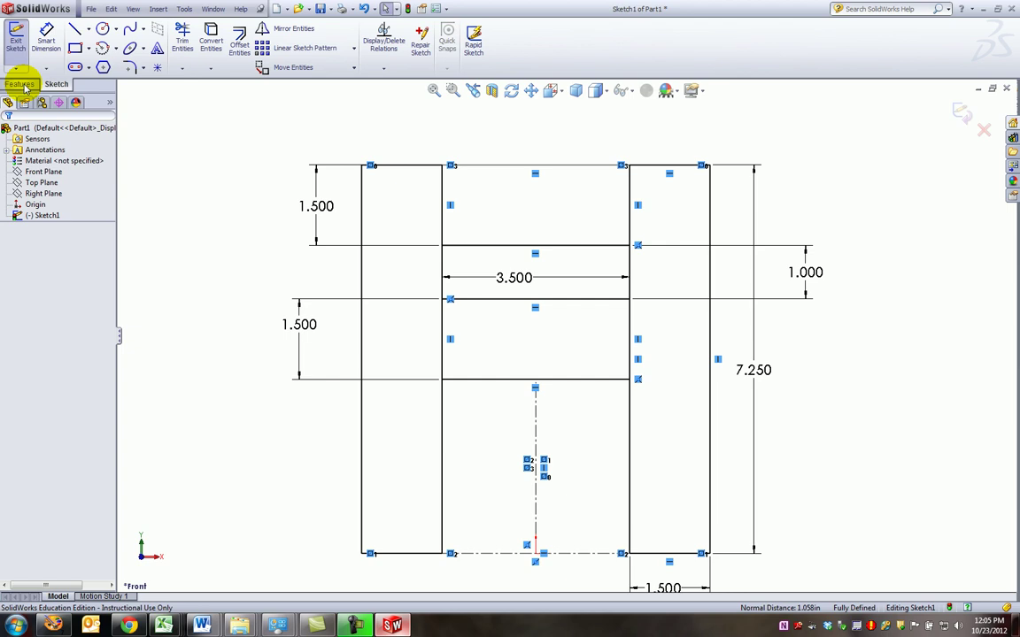
Step: Extrude the regions of both uprights and both crosspieces as a blind boss 0.1 in deep
left_click(21, 84)
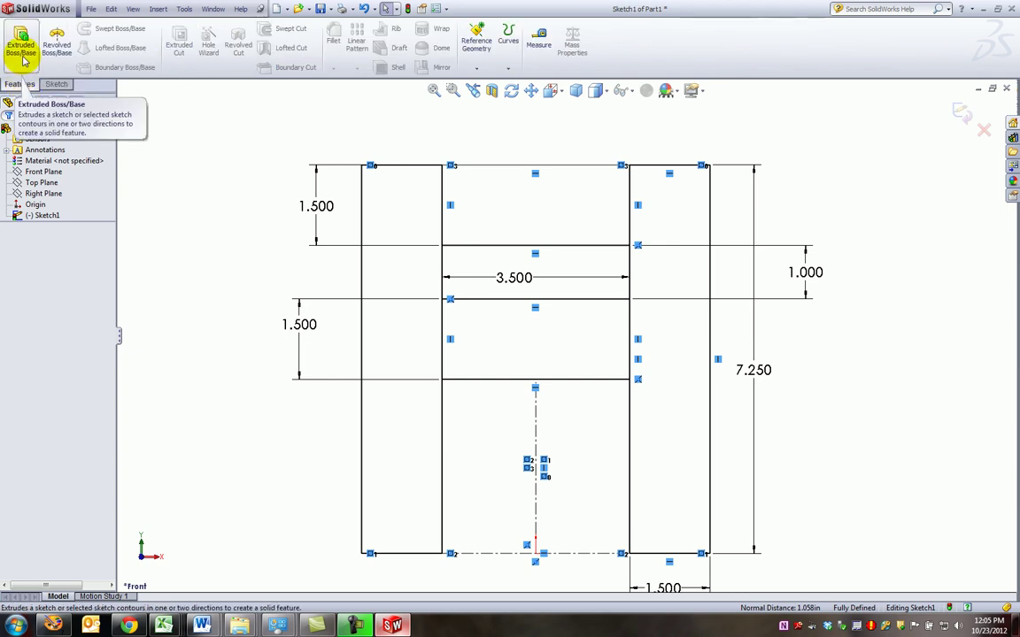
left_click(21, 46)
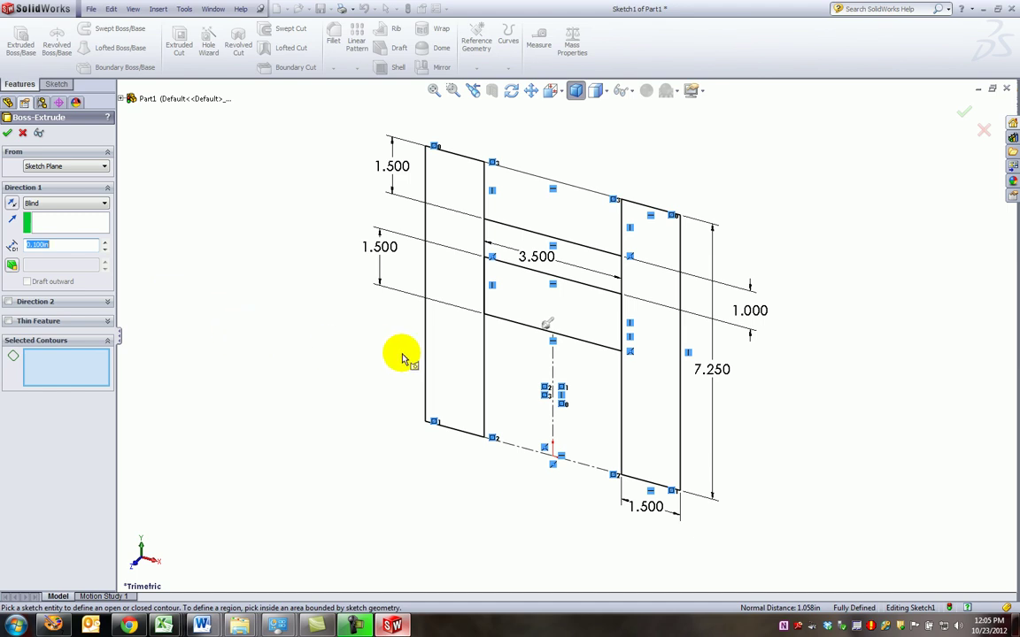
left_click(472, 354)
left_click(538, 212)
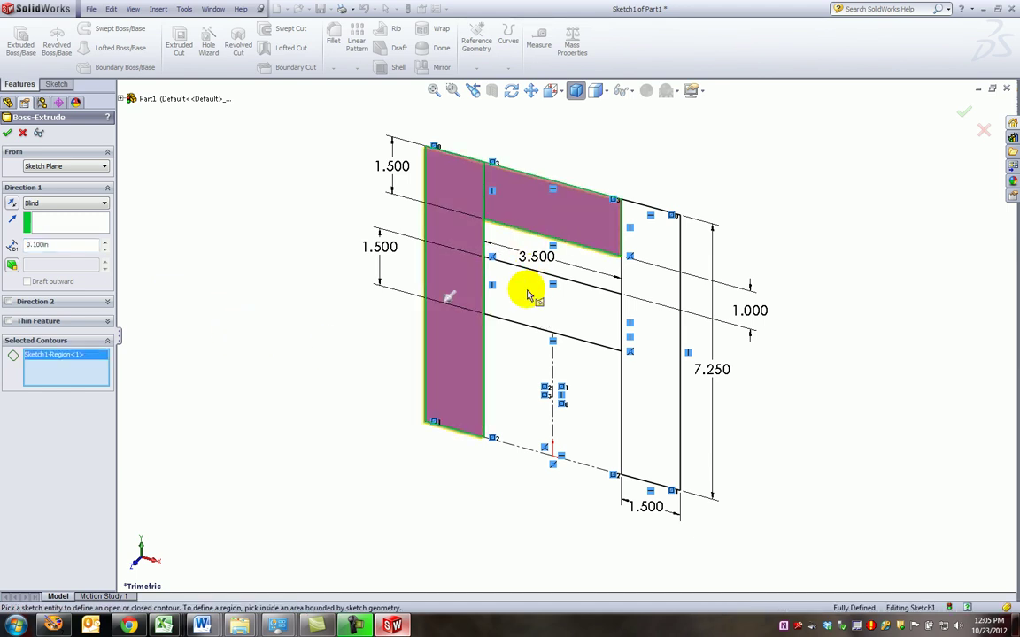
left_click(526, 291)
left_click(649, 379)
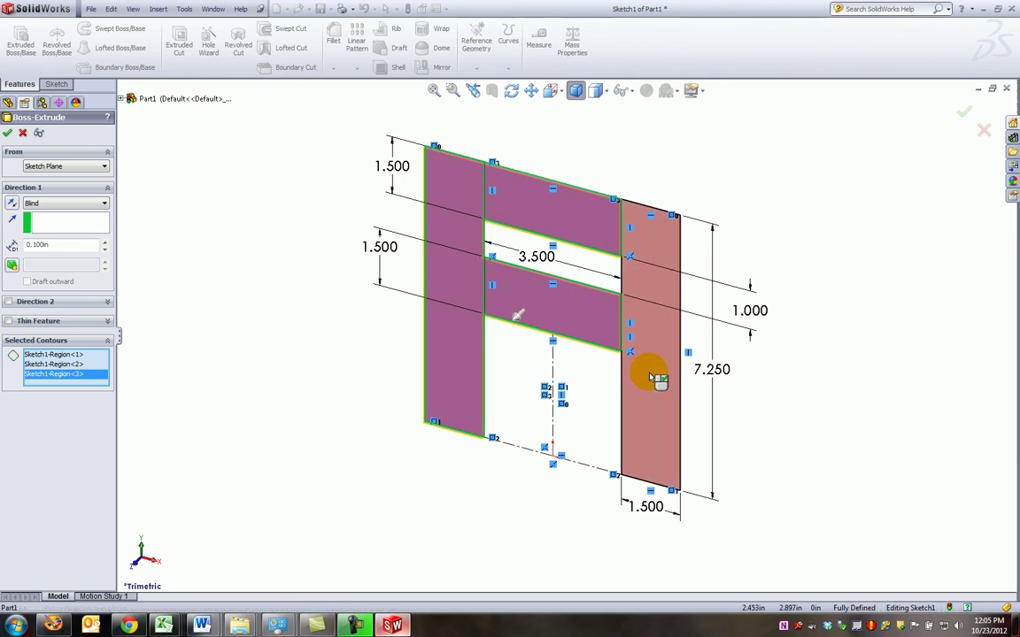
left_click(7, 134)
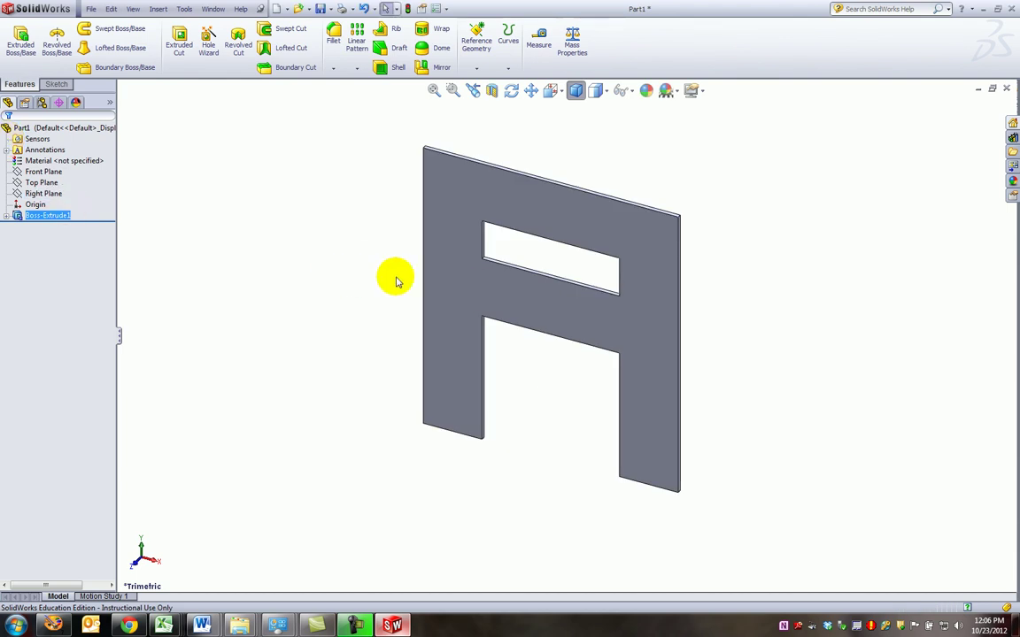
Step: Evaluate the section properties of the extruded section's front face and view it in Front orientation
left_click(462, 279)
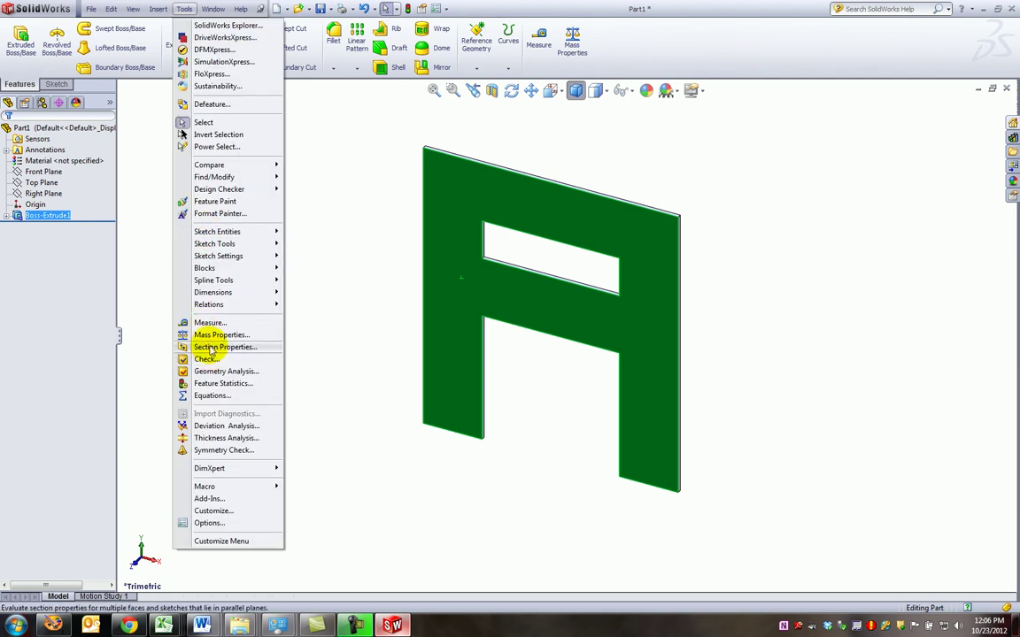
left_click(210, 348)
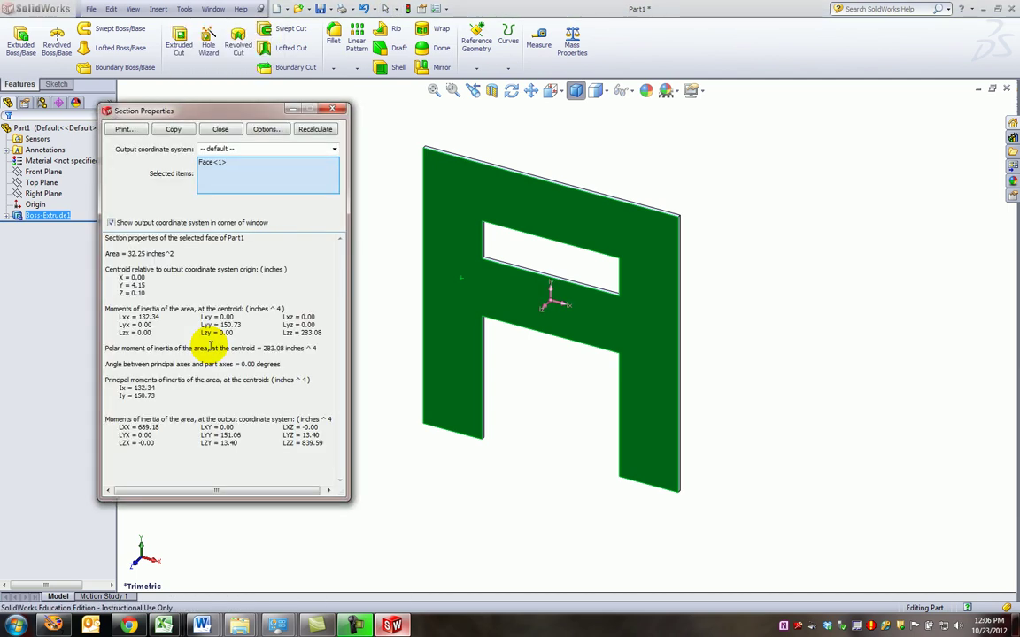
left_click(527, 149)
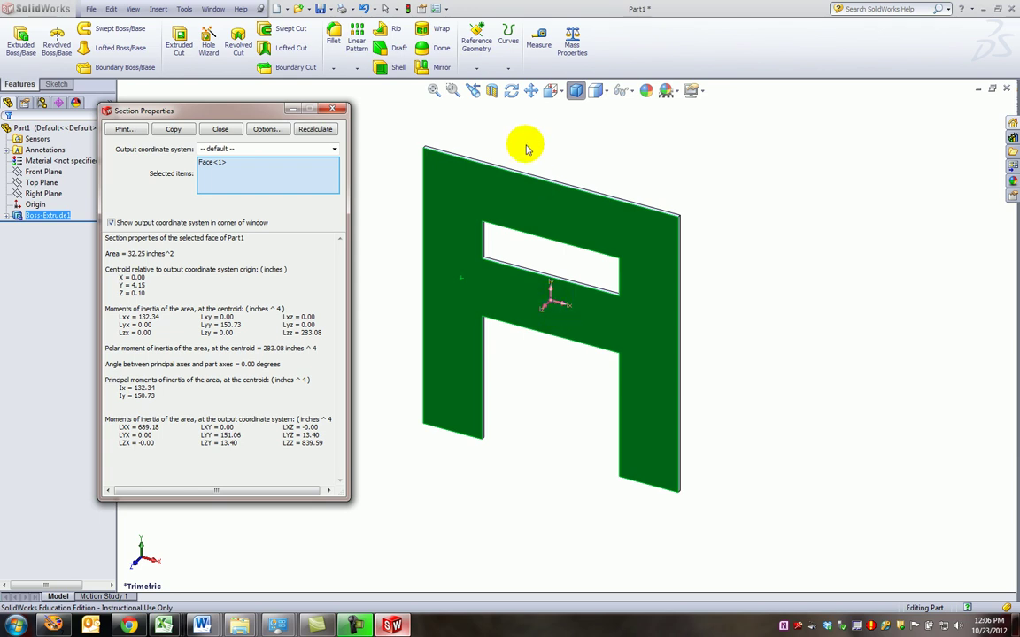
left_click(552, 90)
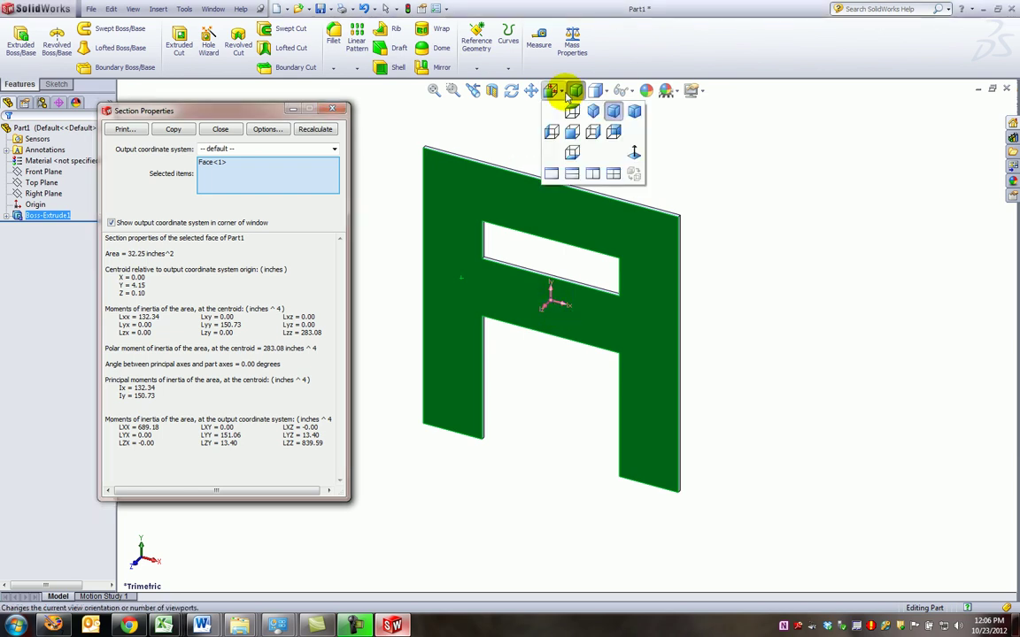
left_click(572, 132)
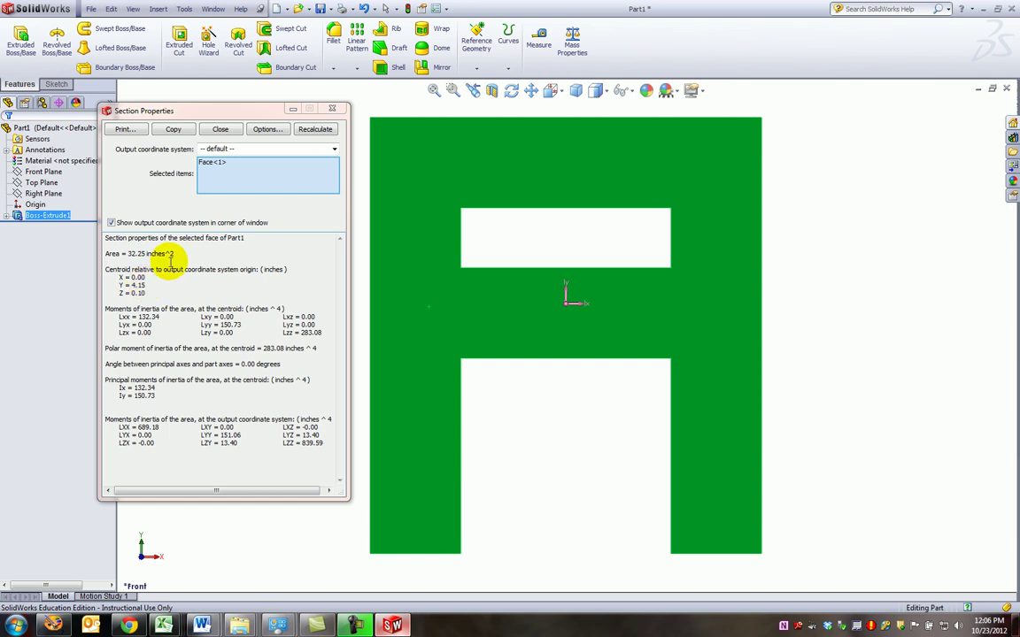
Step: Set the section property options to custom settings in inches with 4 decimal places
left_click(268, 130)
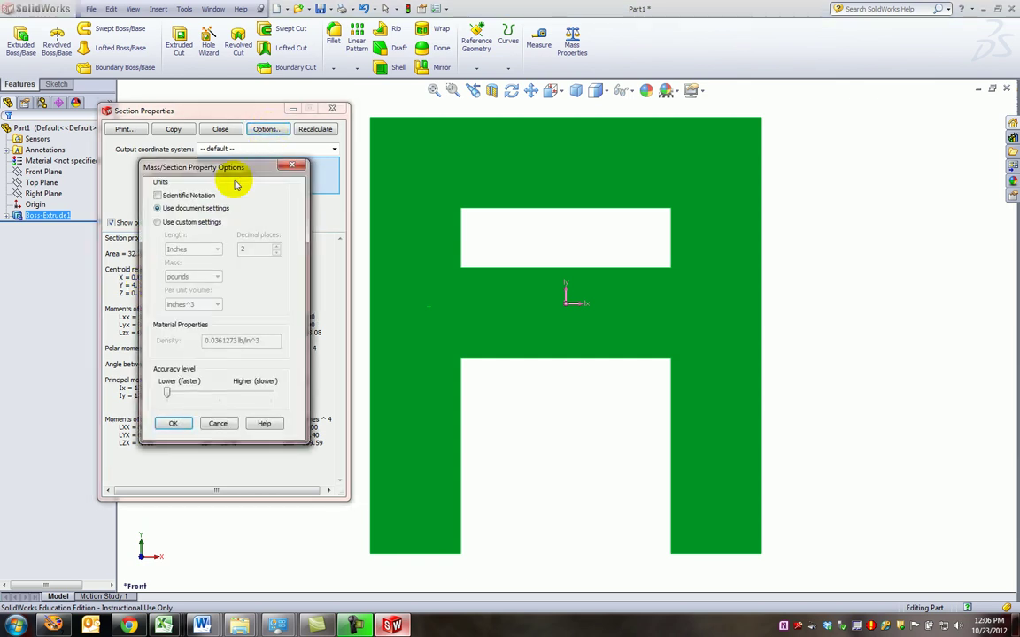
left_click(165, 223)
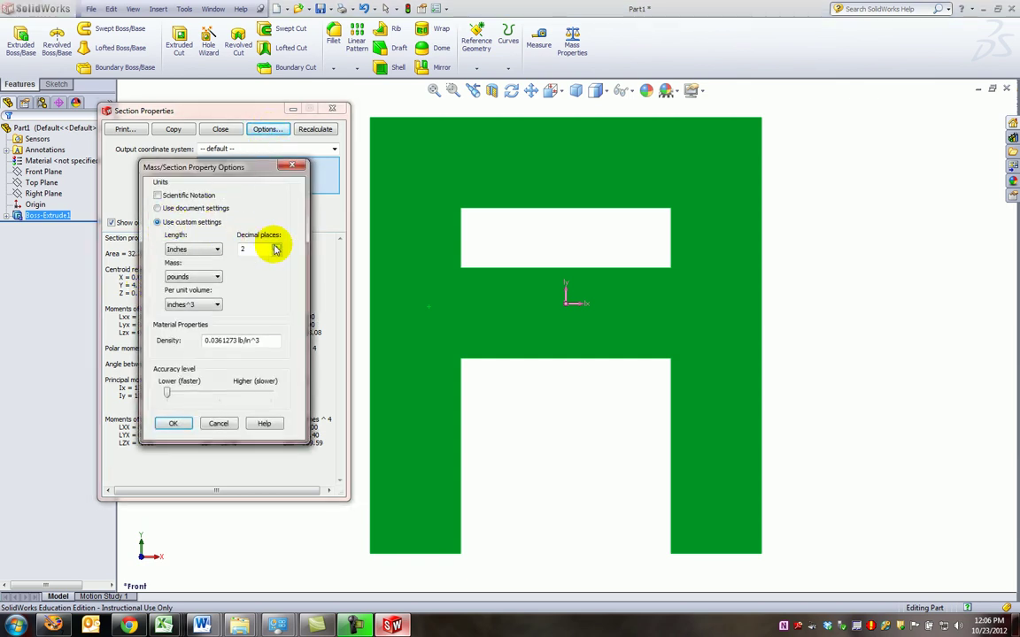
left_click(174, 423)
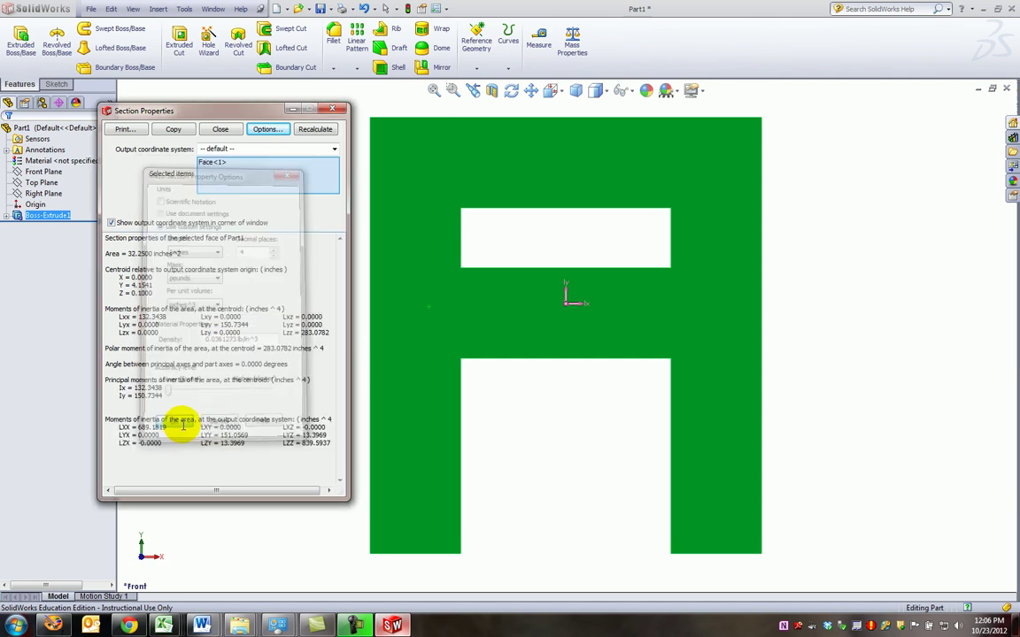